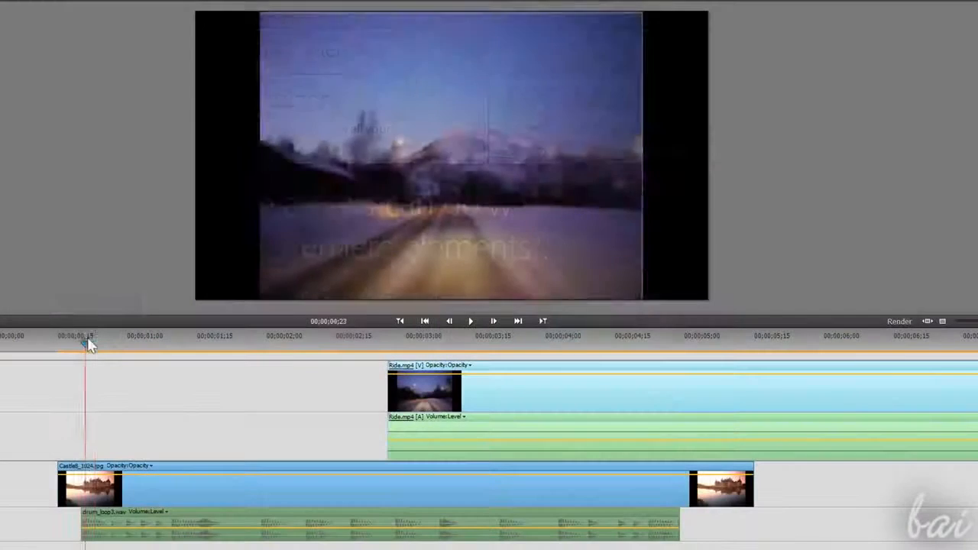
- Scrub the playhead through the opening seconds of the timeline to preview the castle and Ride.mp4 clips
left_click_drag(87, 344, 97, 346)
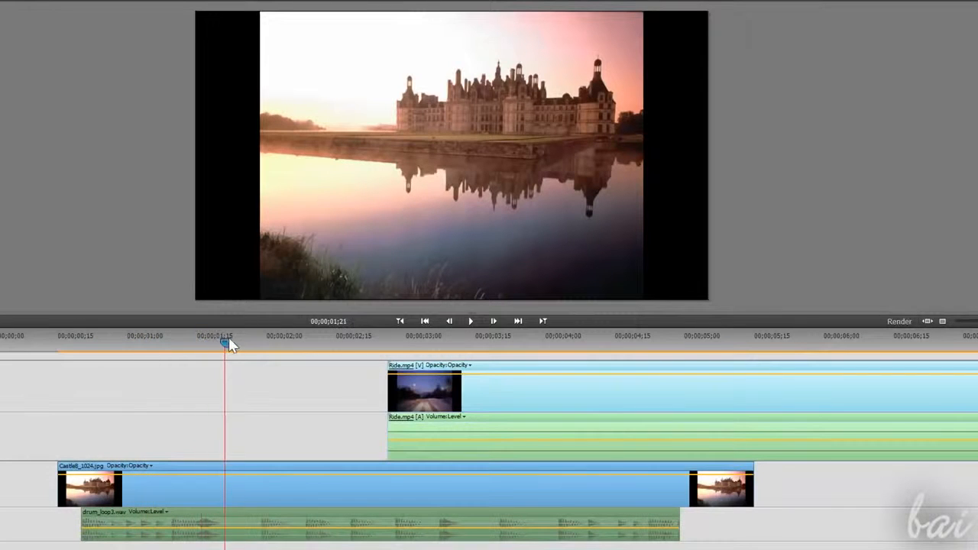
left_click_drag(244, 346, 544, 369)
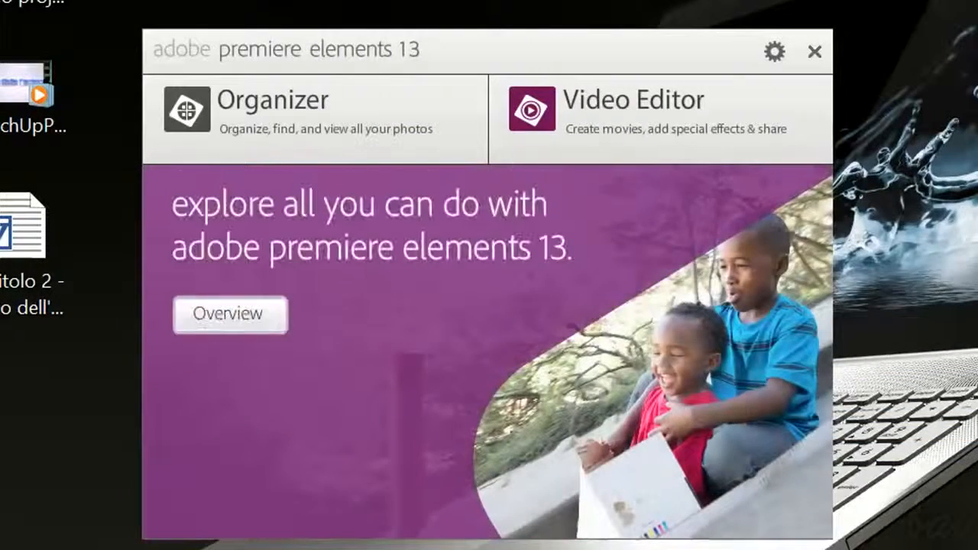
- Open the Elements Organizer and look through the People, Places and Events views before returning to the media thumbnails
left_click(319, 105)
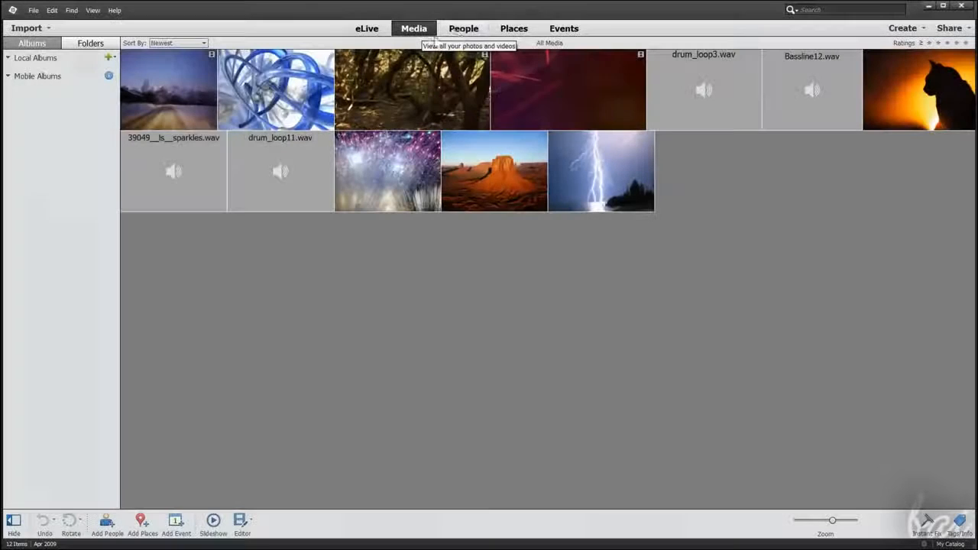
left_click(464, 29)
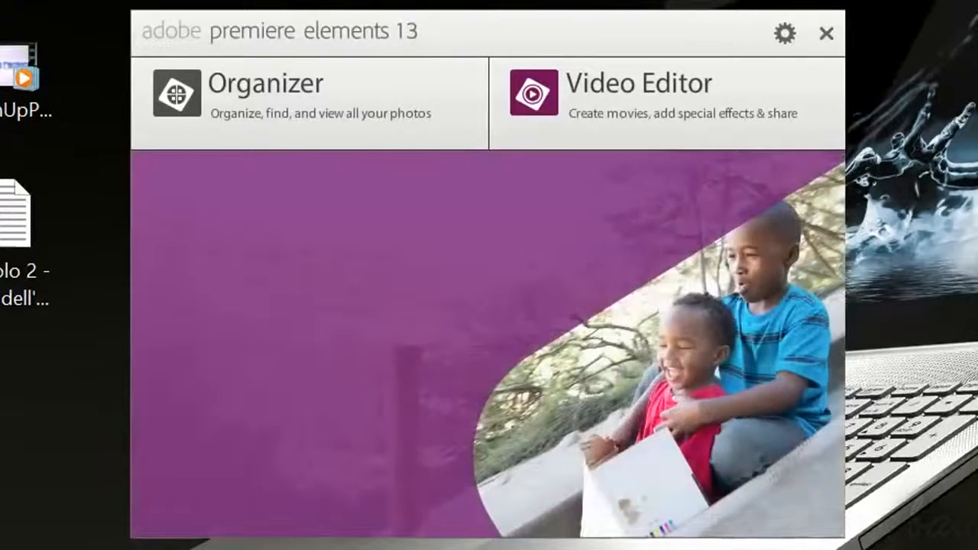
left_click(604, 127)
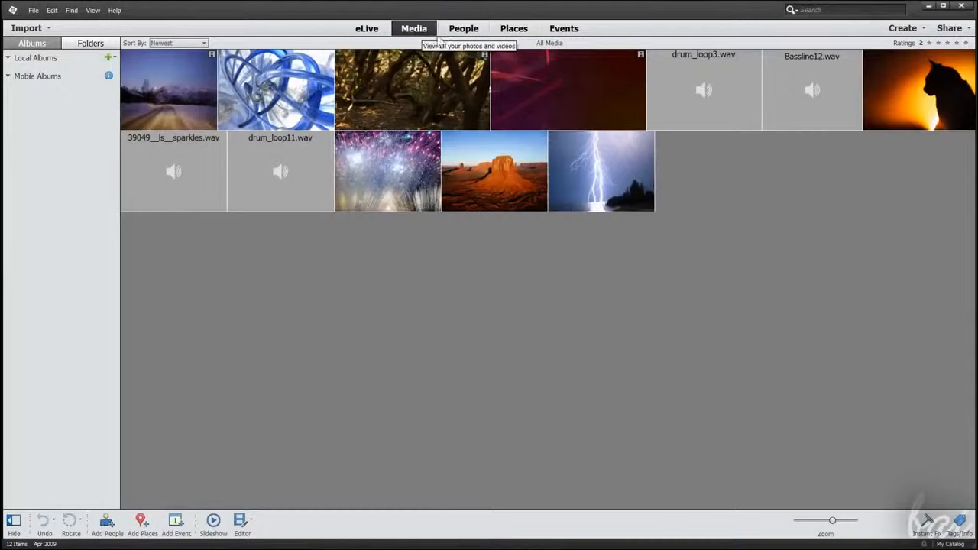
left_click(467, 29)
left_click(510, 32)
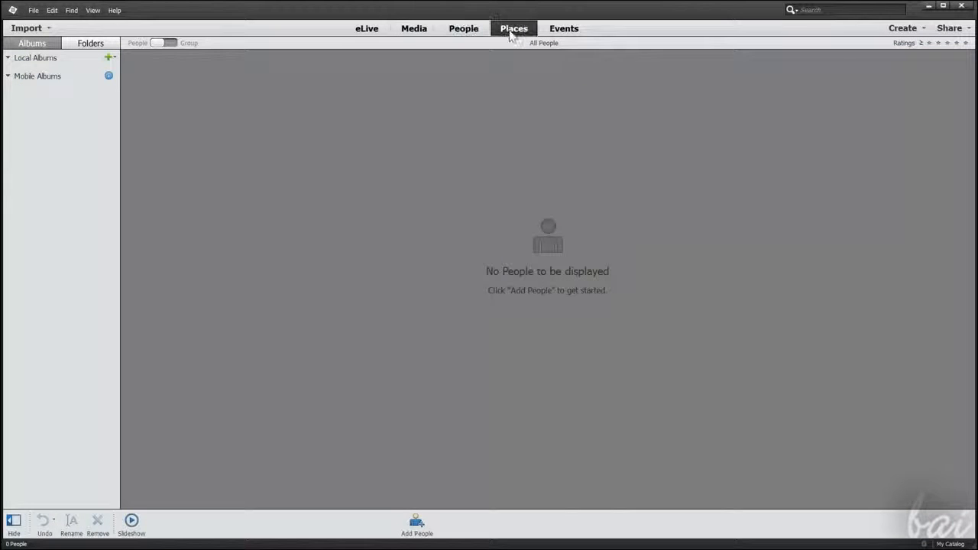
left_click(563, 31)
left_click(414, 29)
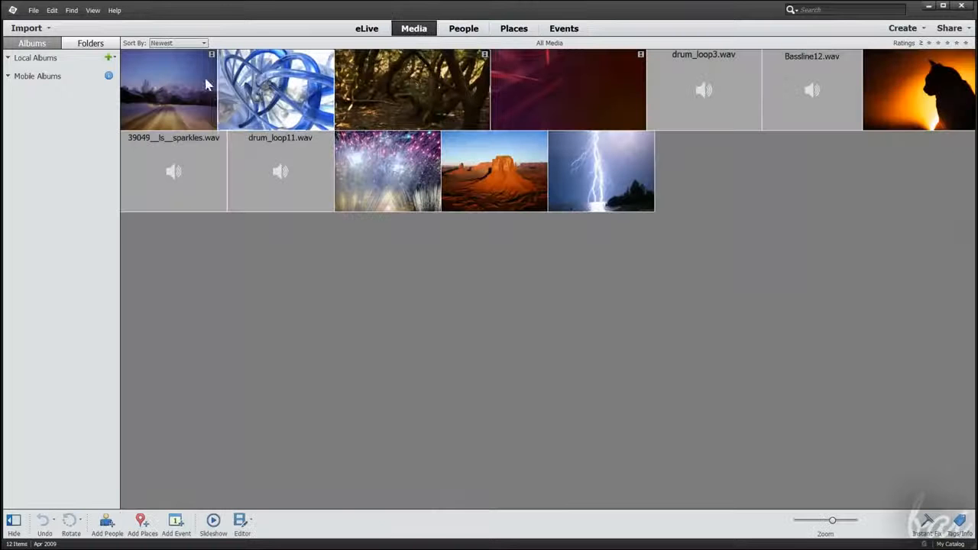
left_click(506, 168)
left_click(574, 171)
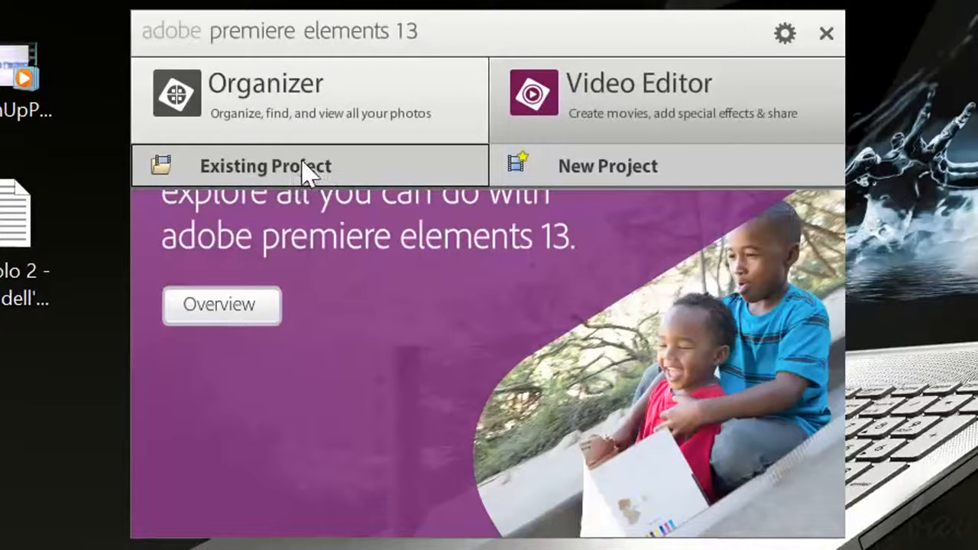
- Start a new Video Editor project and switch from the eLive page to the Quick view
left_click(603, 172)
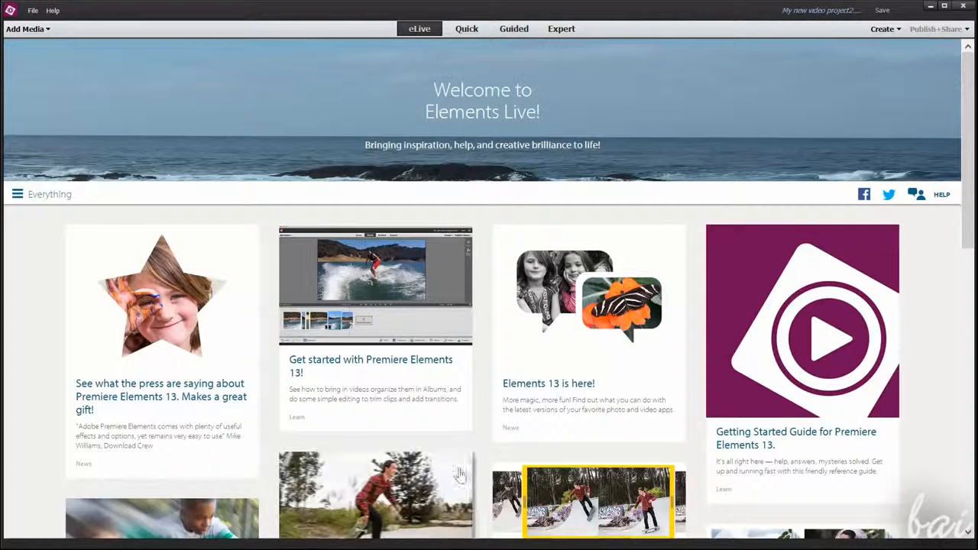
scroll(472, 369, "down", 3)
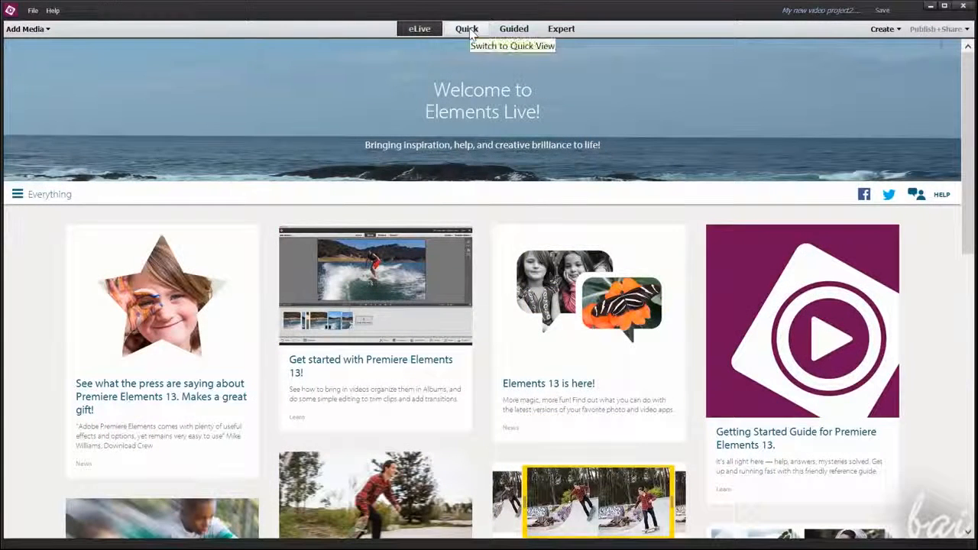
left_click(468, 30)
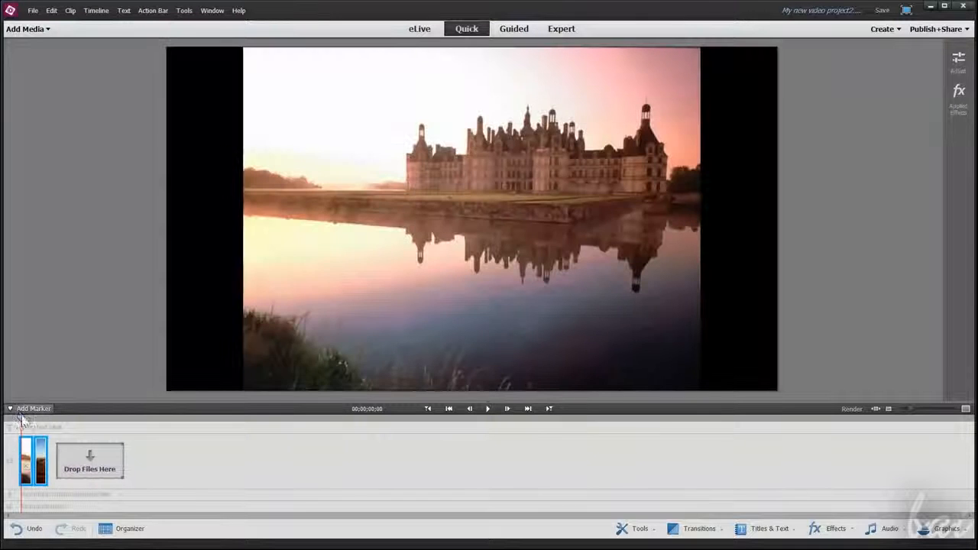
- Move the playhead to 00;00;05;00 in the Quick timeline and zoom in on its two clips
left_click_drag(27, 424, 37, 428)
left_click_drag(915, 413, 935, 419)
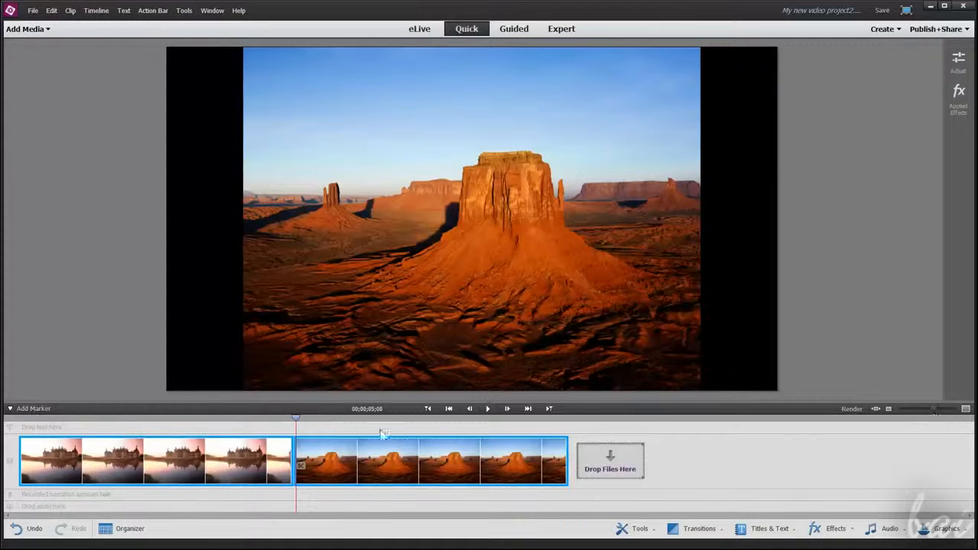
- Follow the Adjusting Brightness+Contrast & Color guided edit on the castle clip as far as its Lighting adjustments
left_click(504, 35)
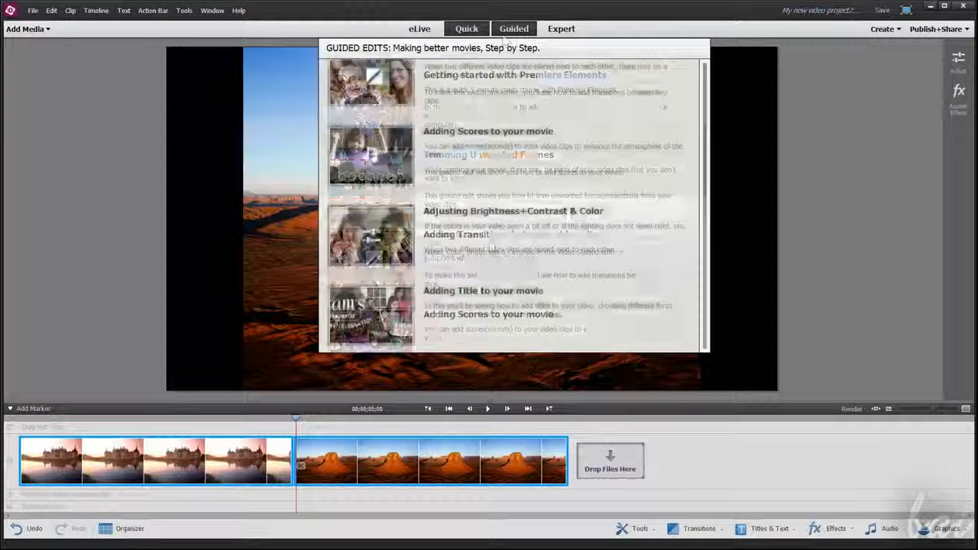
left_click(489, 218)
left_click(55, 143)
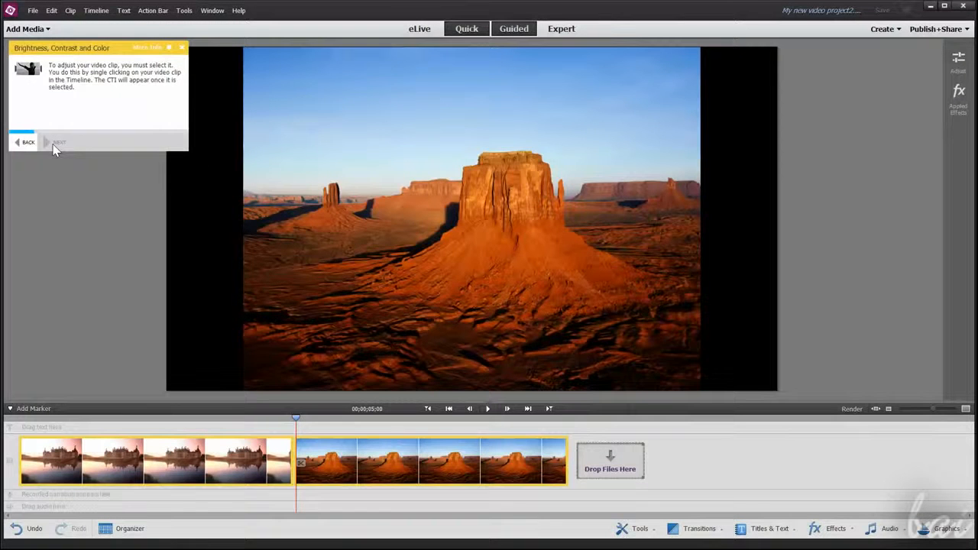
left_click(231, 466)
left_click(958, 61)
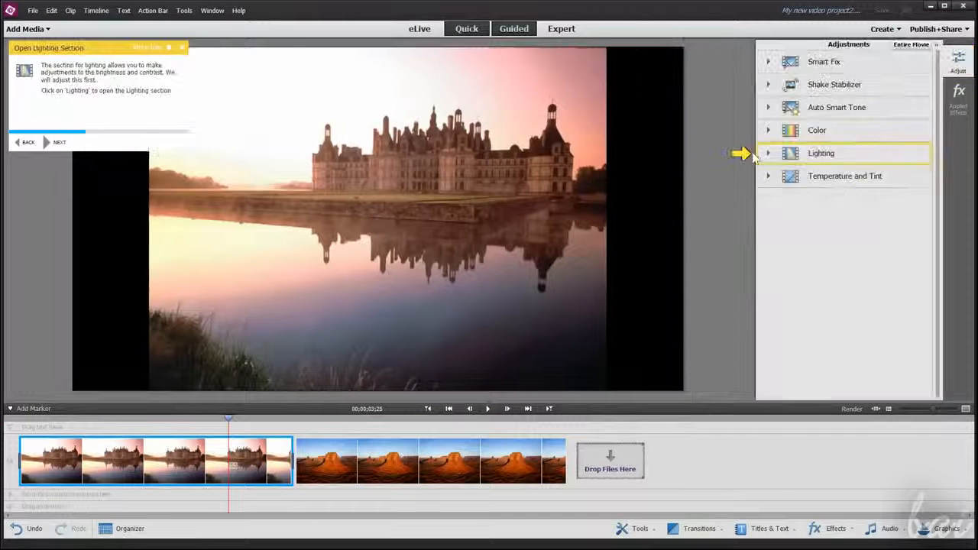
left_click(820, 153)
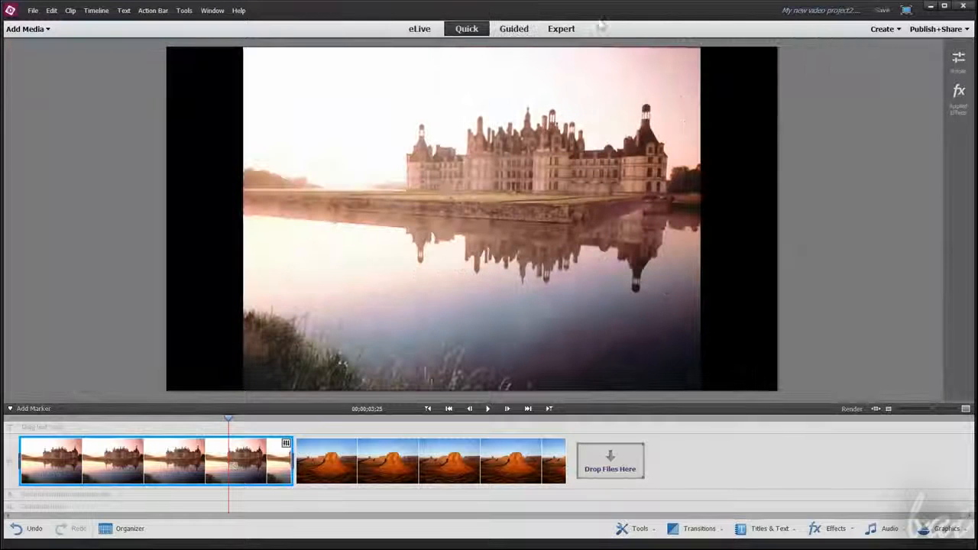
- Switch to the Expert view and add drum_loop3.wav and Ride.mp4 from the Sample folder to the timeline
left_click(565, 29)
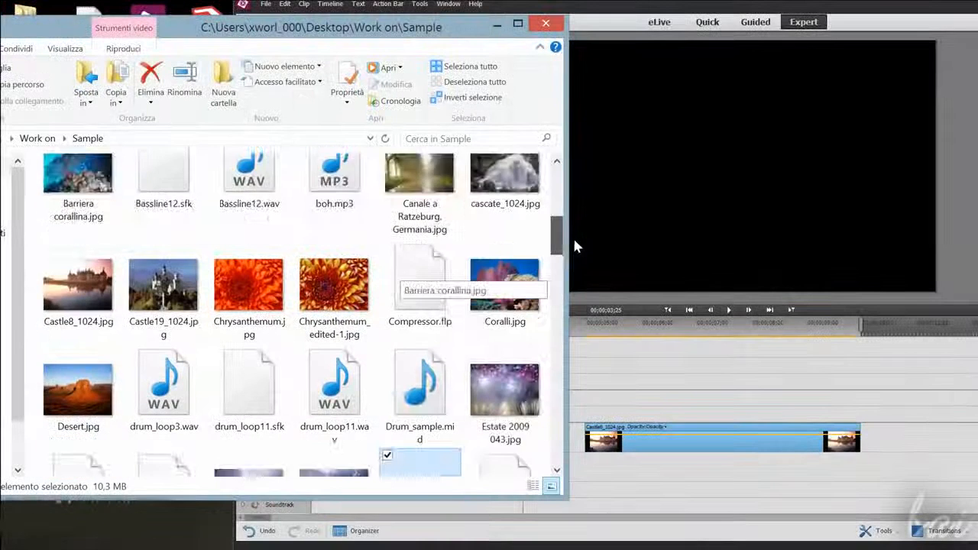
scroll(572, 235, "down", 2)
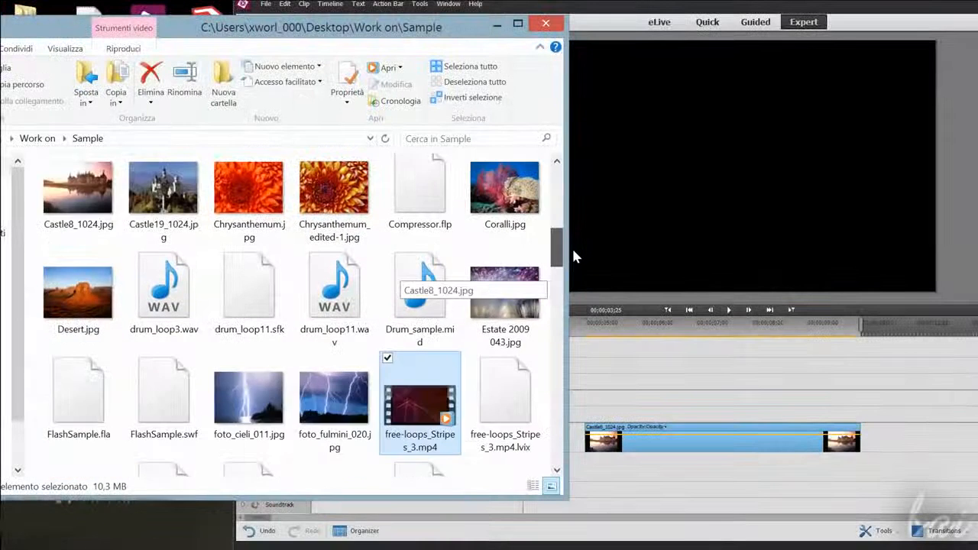
scroll(573, 256, "down", 1)
left_click_drag(164, 275, 708, 489)
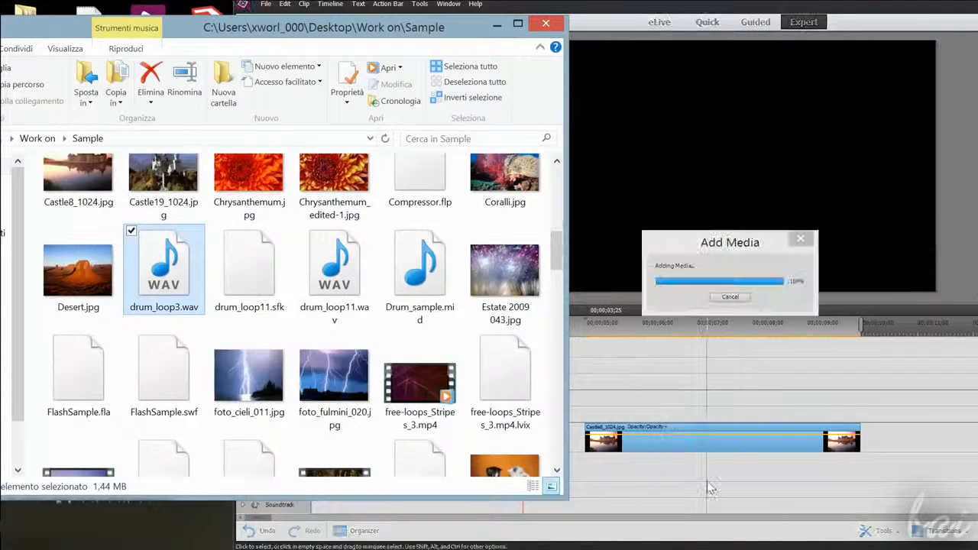
scroll(556, 262, "down", 1)
scroll(556, 262, "down", 2)
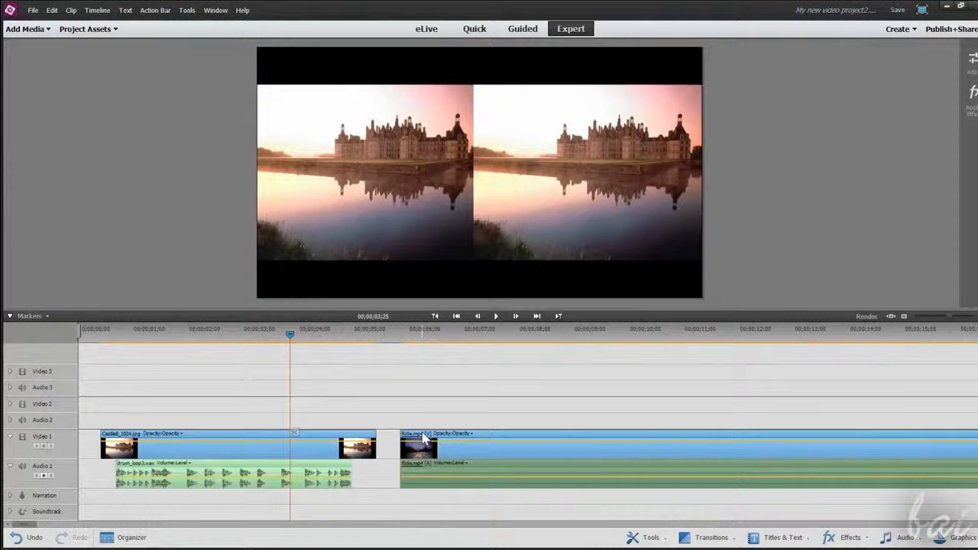
- Move the Ride.mp4 clip to the Video 2 and Audio 2 tracks above the castle clip and set the playhead to 00;00;02;01
left_click_drag(417, 447, 142, 422)
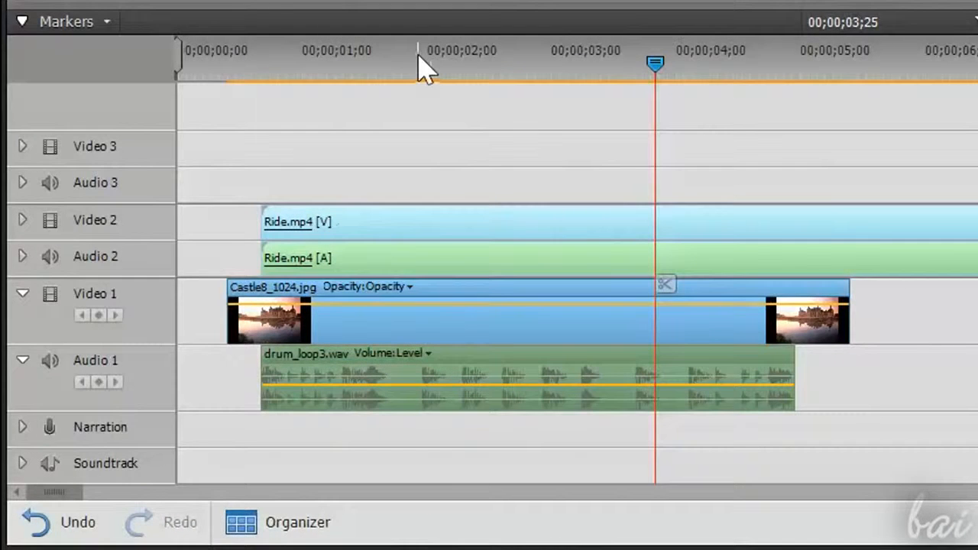
left_click(430, 57)
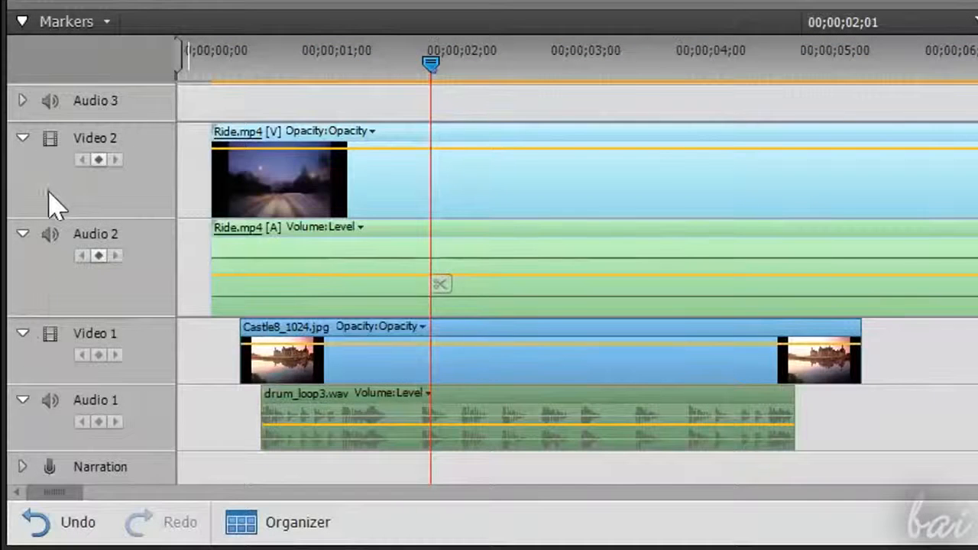
- Bring up the track options for Video 2 and close them without choosing anything
right_click(48, 193)
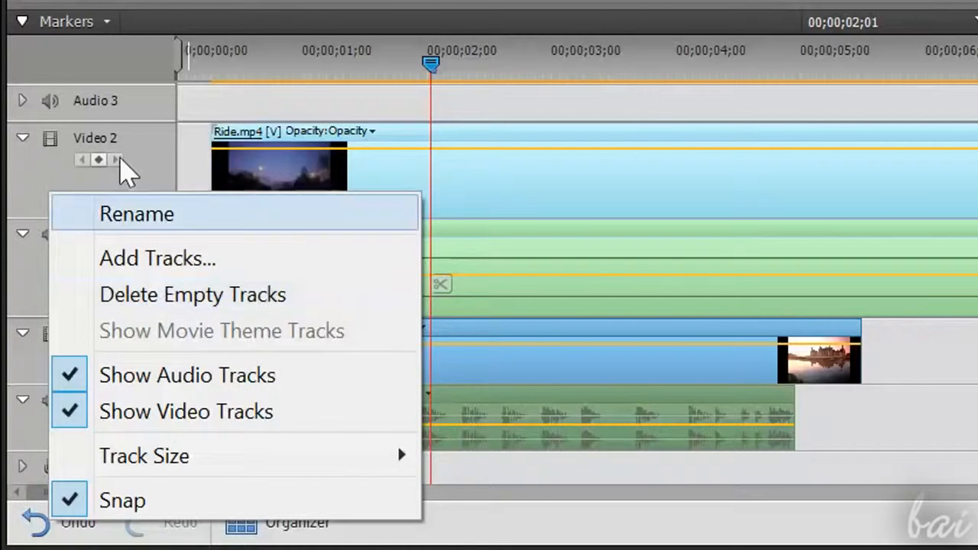
left_click(148, 167)
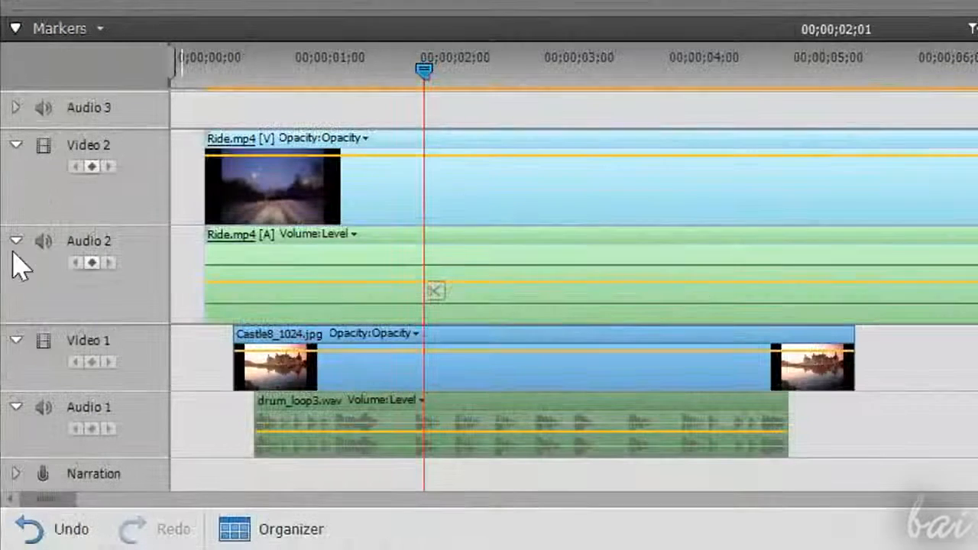
- Collapse and expand the Audio 2 track, and do the same with the Video 1 track
left_click(16, 241)
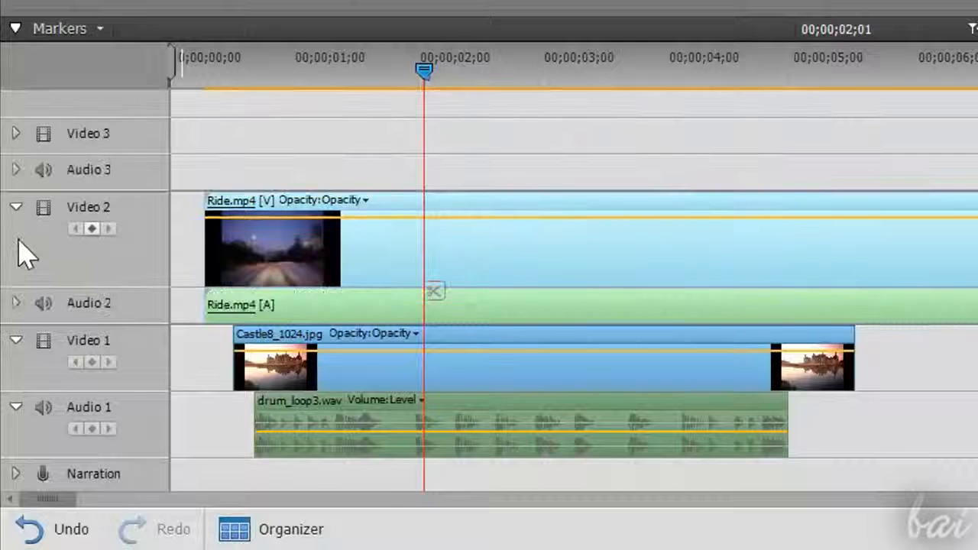
left_click(16, 304)
left_click(17, 341)
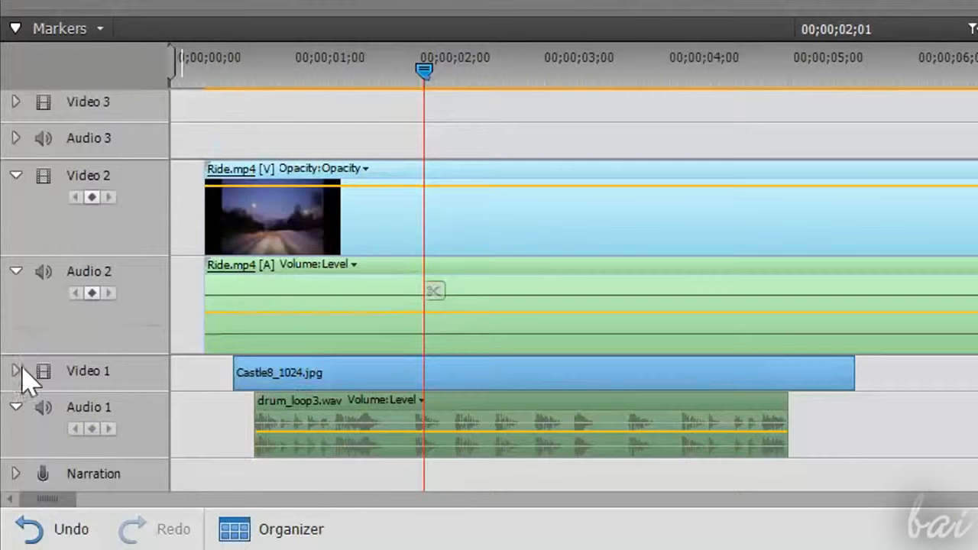
left_click(17, 372)
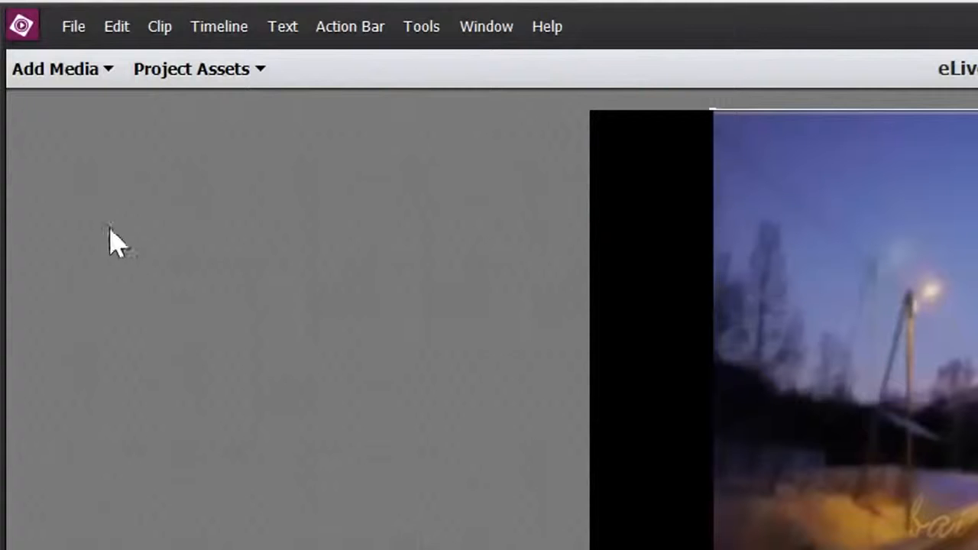
- Look through the Add Media import sources and the clips listed in the Project Assets
left_click(94, 71)
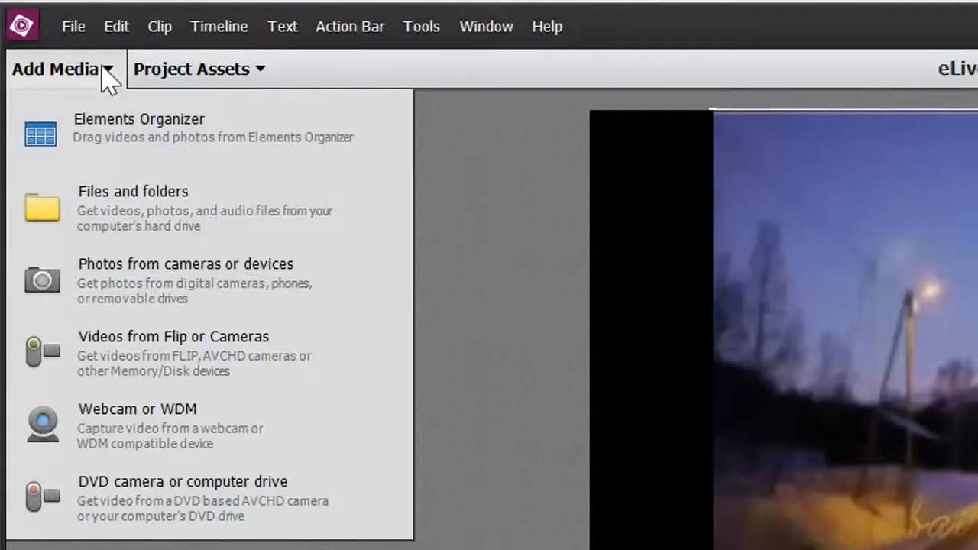
left_click(107, 76)
left_click(194, 87)
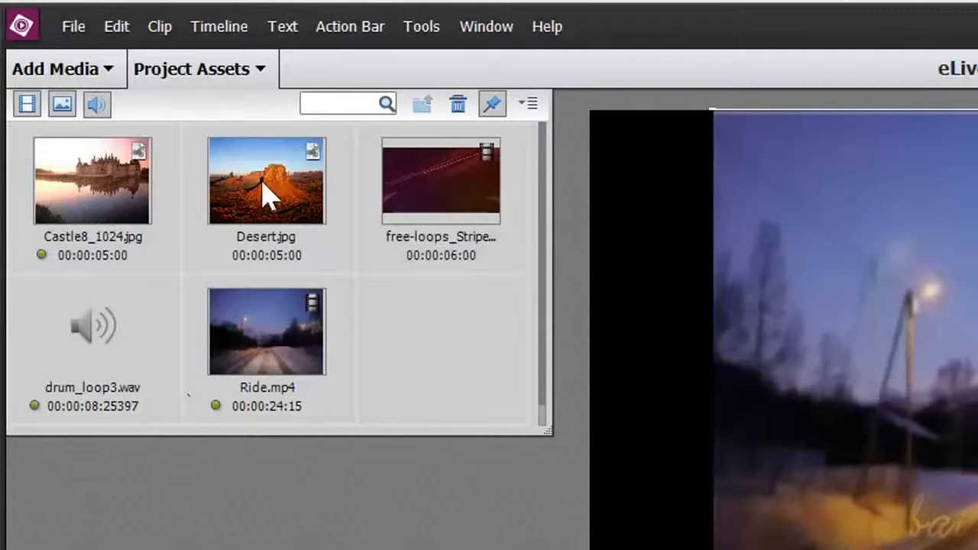
left_click(258, 71)
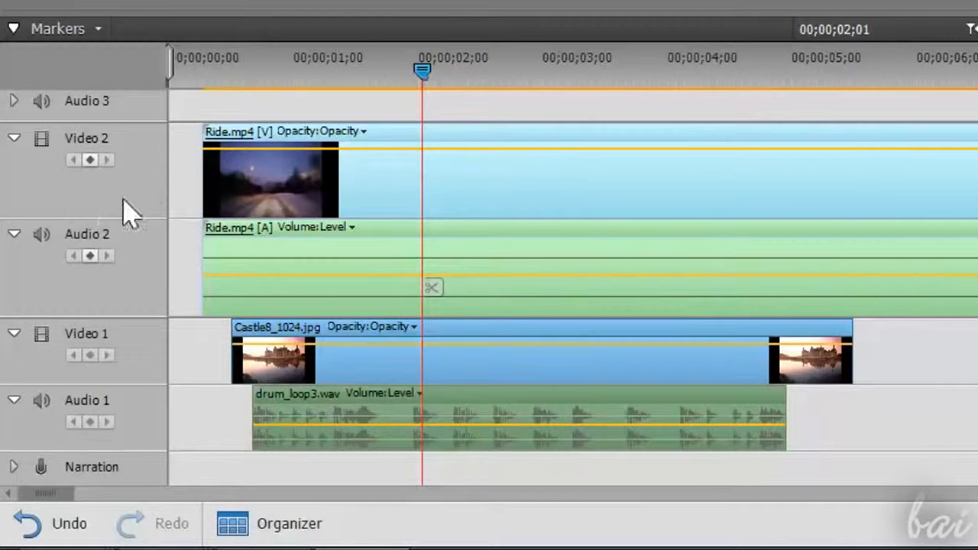
- Adjust the height of the Video 2 track and zoom in on the timeline's time scale
left_click_drag(81, 220, 103, 301)
left_click_drag(112, 155, 114, 236)
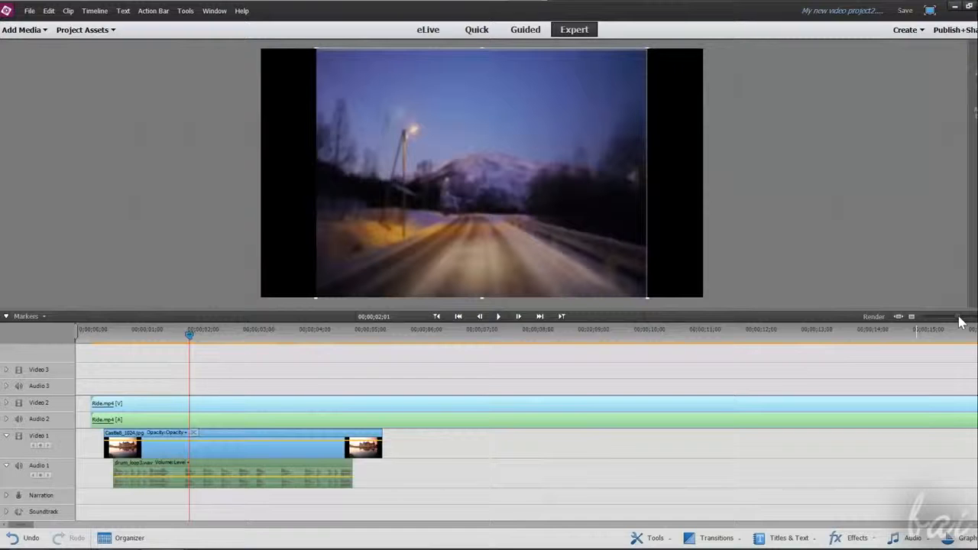
mouse_move(960, 316)
left_mouse_down()
mouse_move(938, 314)
mouse_move(965, 320)
left_mouse_up()
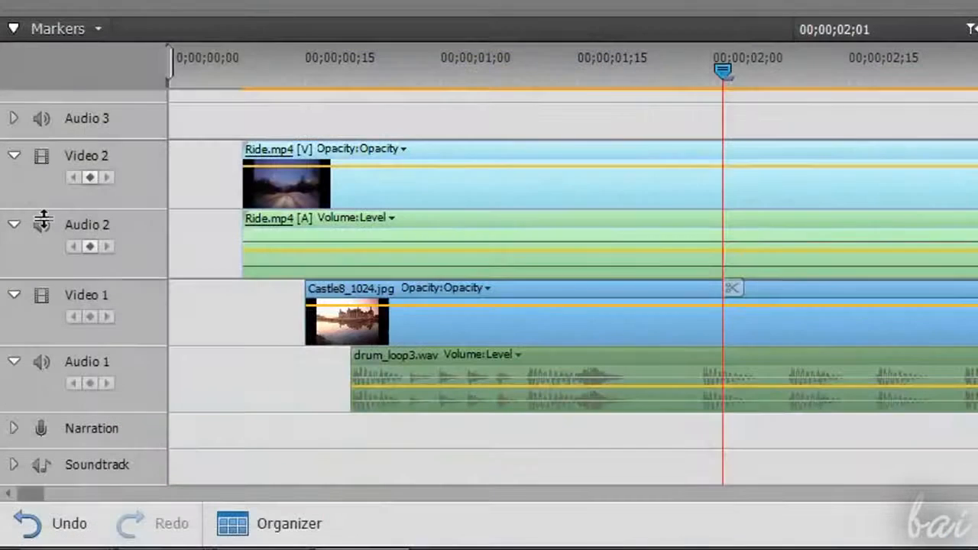
- Increase the heights of the Video 2, Audio 2 and Video 1 tracks in the Expert timeline
left_click_drag(43, 428, 55, 418)
left_click_drag(136, 188, 143, 163)
scroll(157, 177, "up", 3)
left_click_drag(138, 201, 149, 167)
scroll(672, 268, "down", 3)
scroll(658, 257, "up", 1)
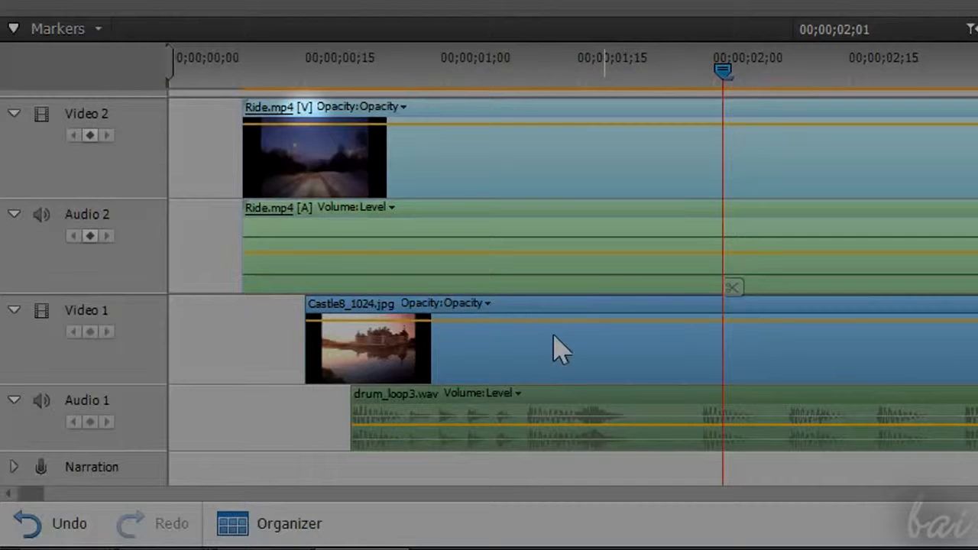
- Select the Castle8_1024.jpg clip on Video 1, followed by the Ride.mp4 clip on Video 2
left_click(397, 355)
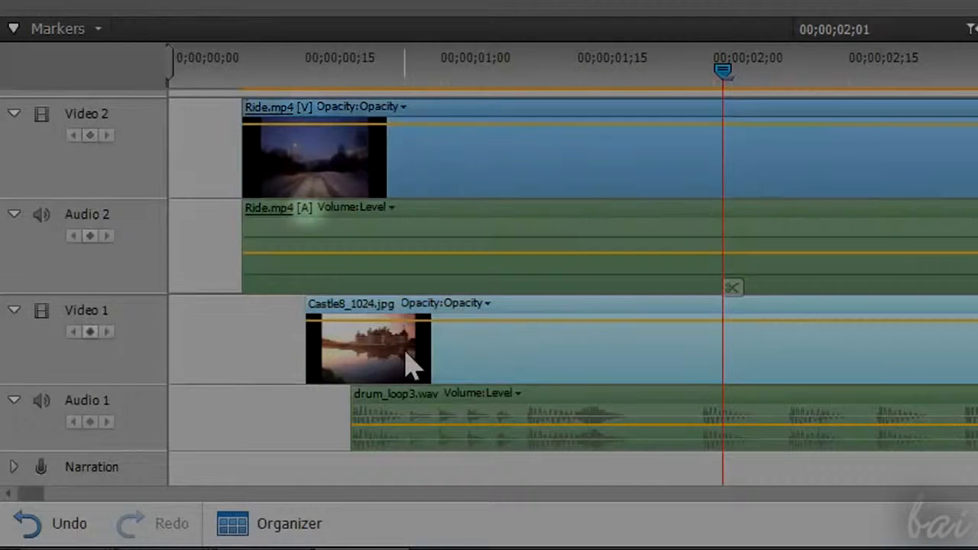
left_click(462, 179)
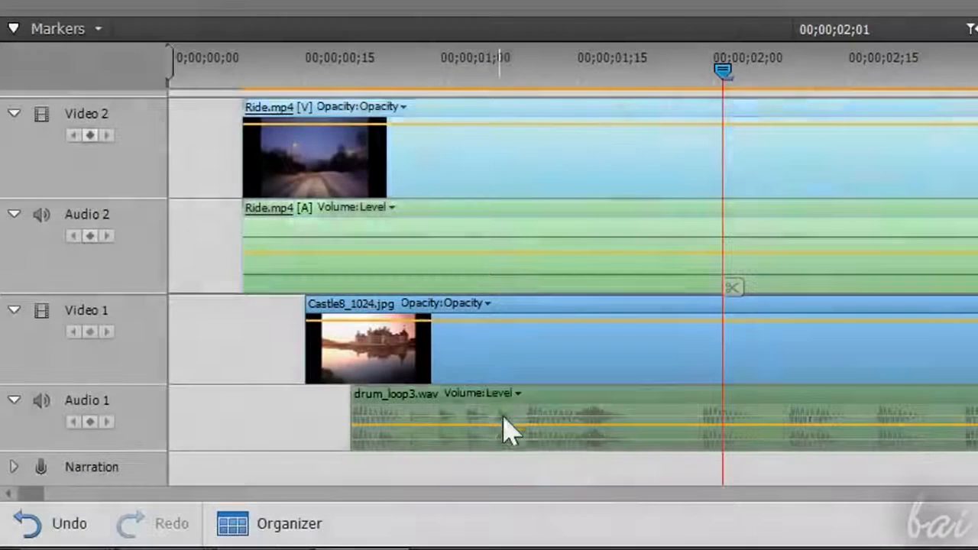
- Select the drum_loop3.wav clip on Audio 1, and move Ride.mp4 on Video 2 to start just before the three-second mark
left_click(505, 427)
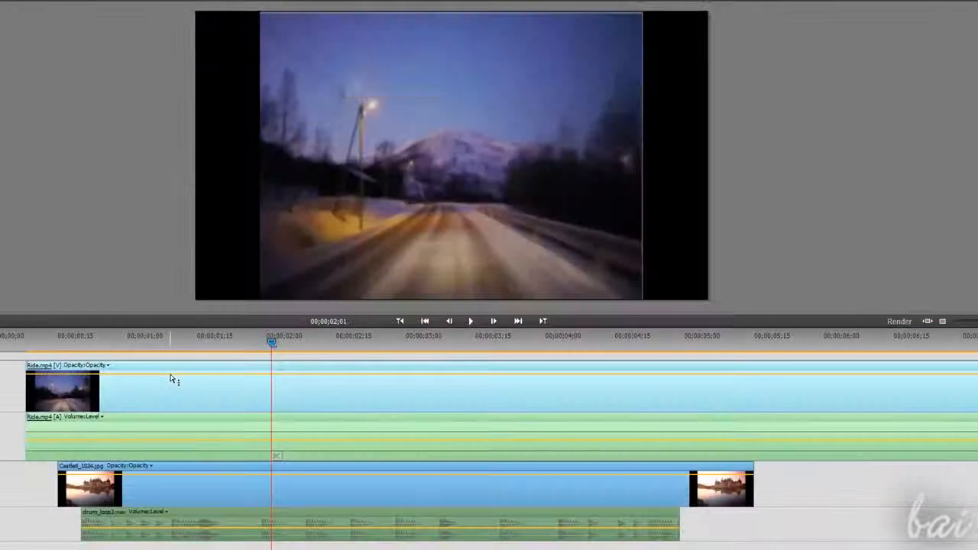
left_click_drag(183, 393, 547, 423)
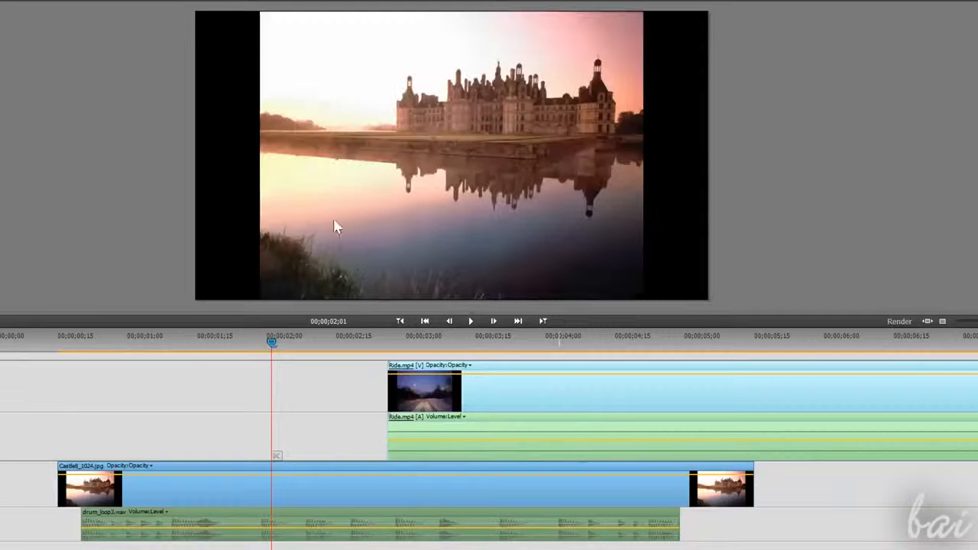
- Move the playhead to several points between the start of Castle8_1024.jpg and the start of Ride.mp4 to preview the frames
left_click(77, 347)
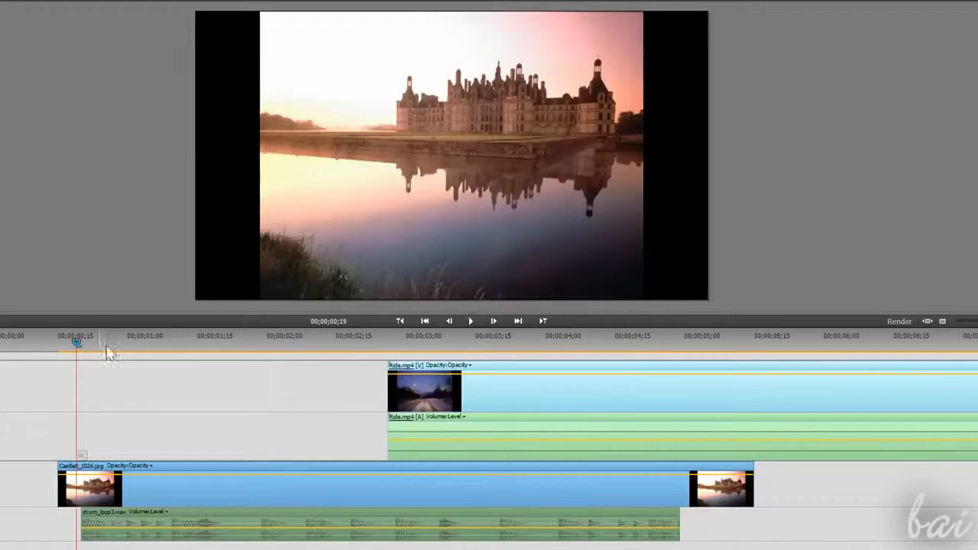
left_click(158, 340)
left_click(242, 343)
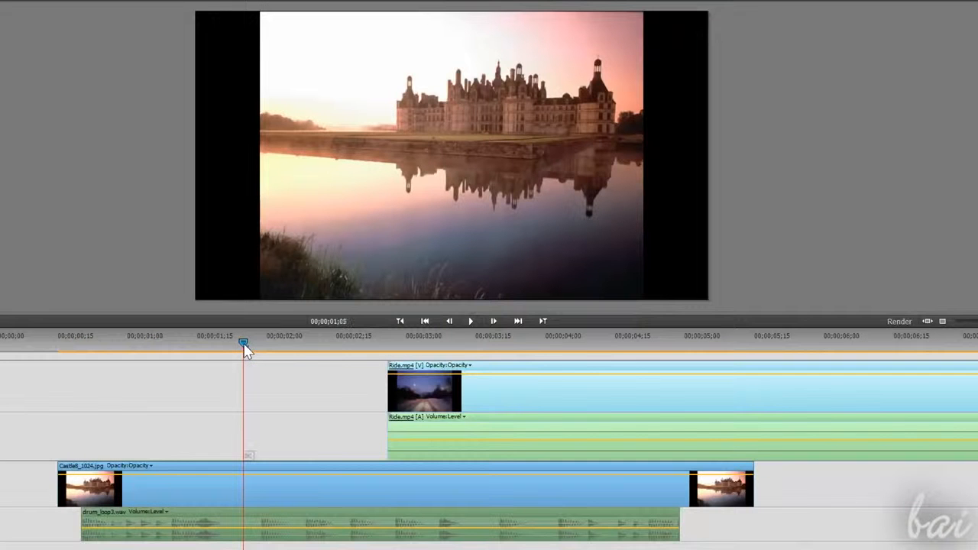
left_click(318, 336)
left_click(370, 344)
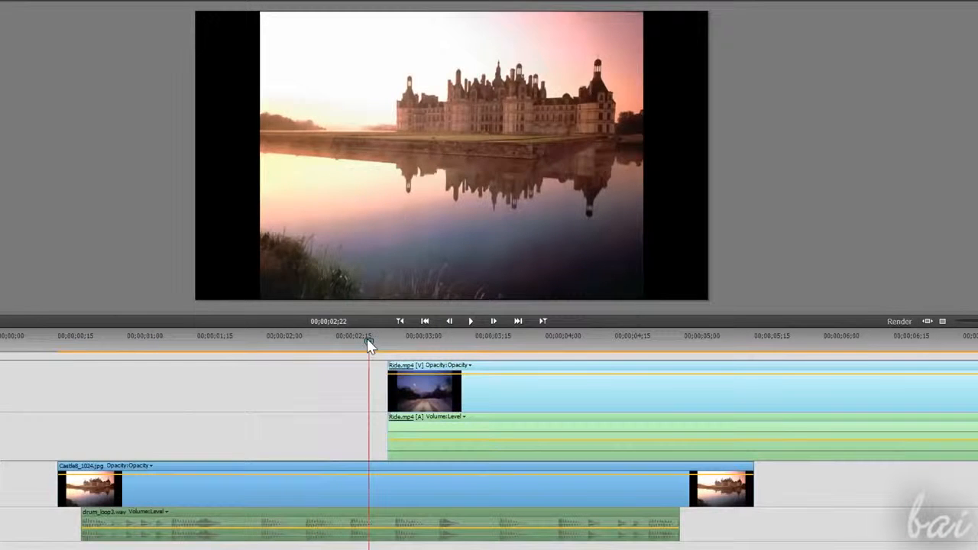
left_click(86, 344)
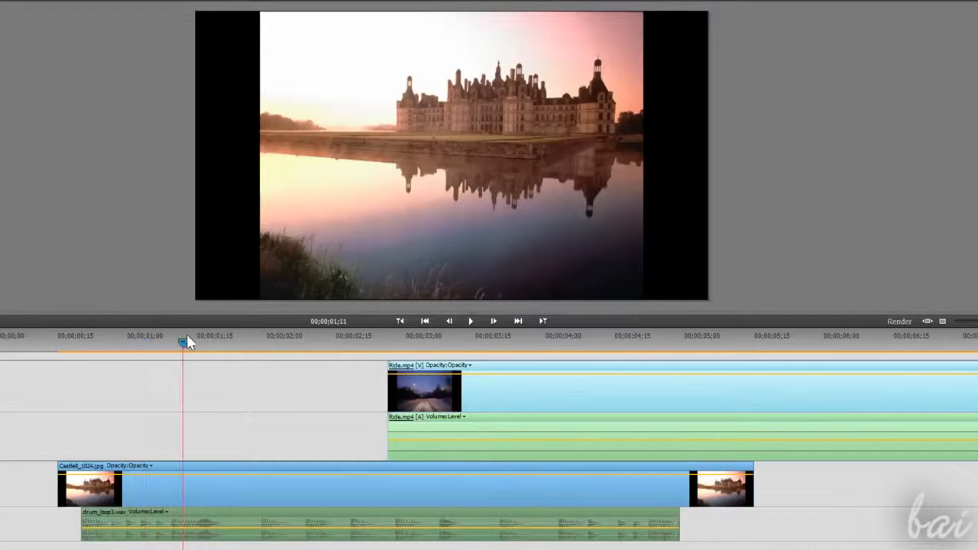
left_click_drag(203, 340, 235, 345)
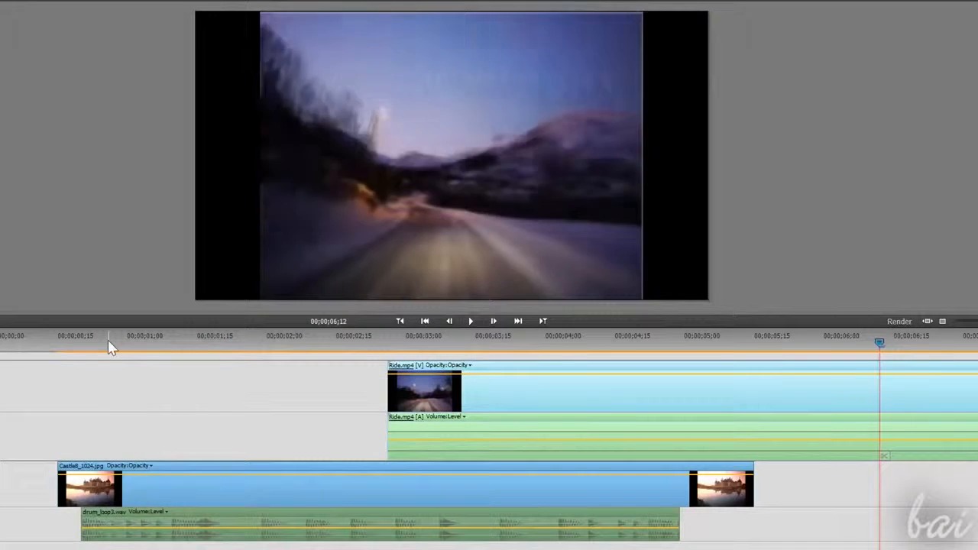
- Play the timeline from near the start of Castle8_1024.jpg, pausing and resuming the playback over Ride.mp4
left_click(110, 343)
key("space")
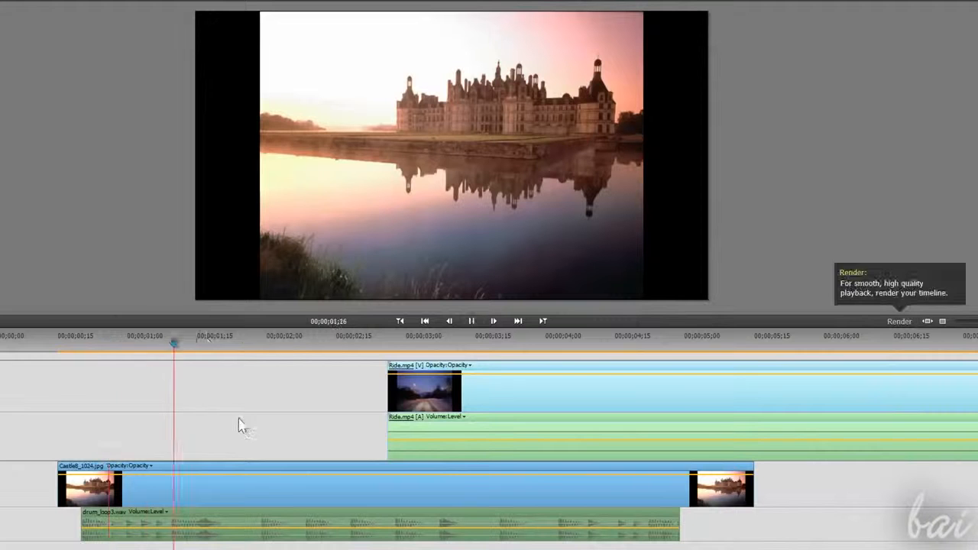
key("space")
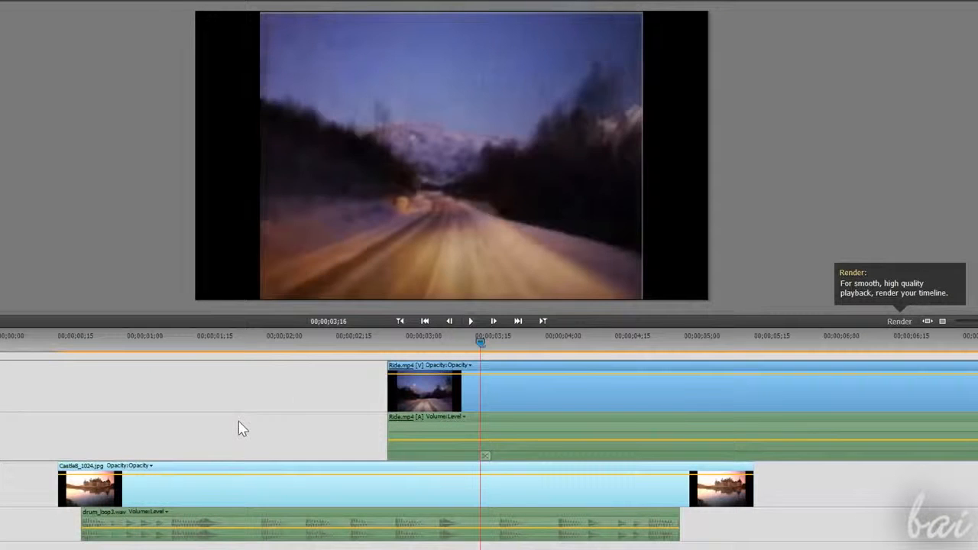
key("space")
key("space")
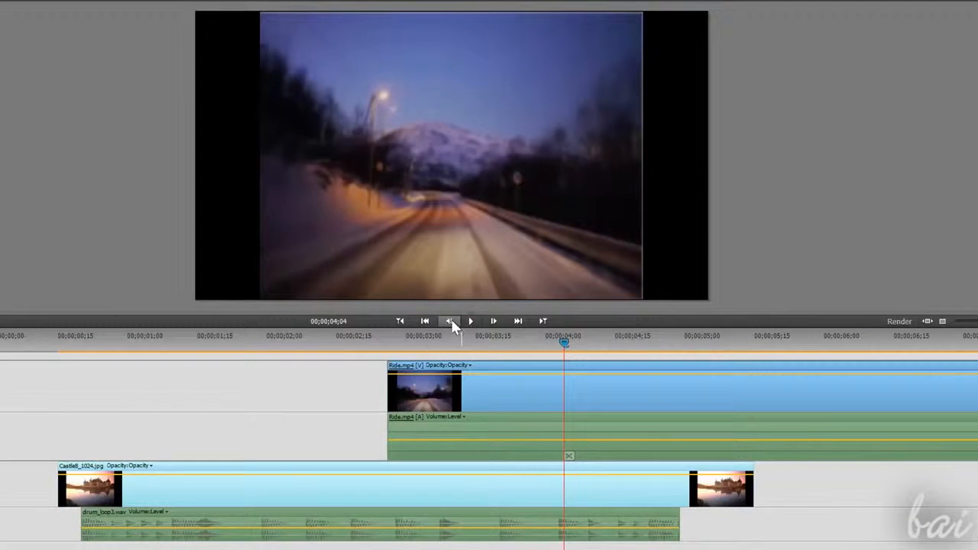
- Try stepping back, rewinding, playing and stepping forward through the timeline preview
left_click(451, 323)
left_click(425, 322)
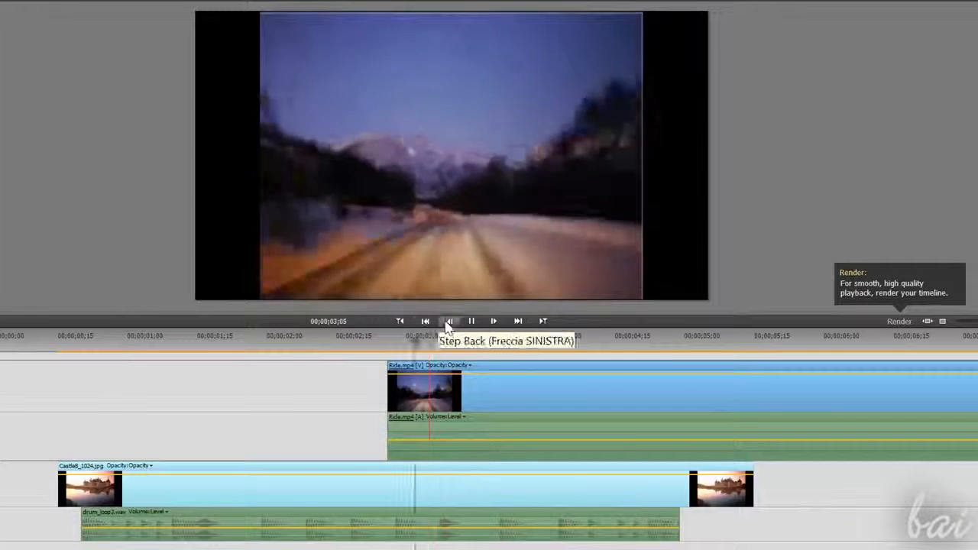
left_click(472, 321)
left_click(490, 323)
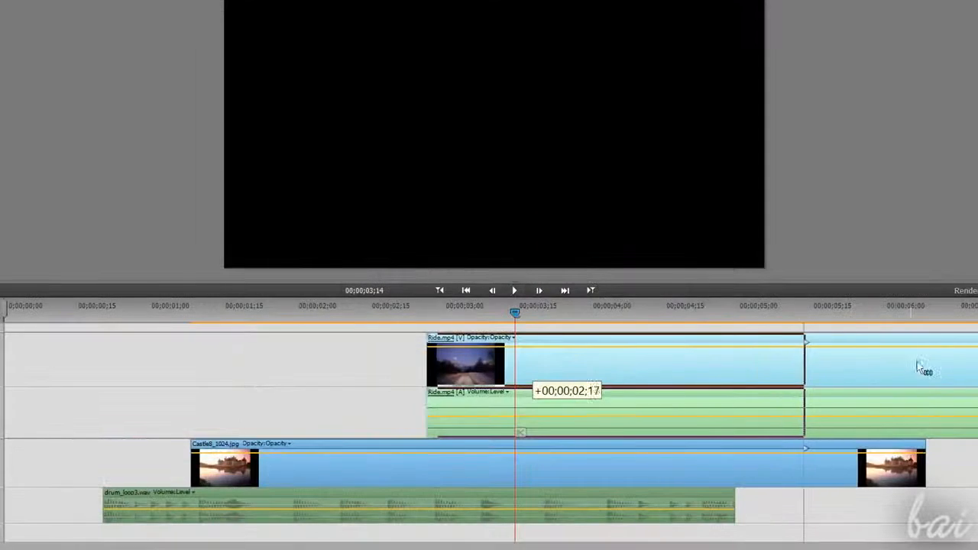
- Practise shifting the Ride.mp4 and Castle8_1024.jpg clips along their tracks, placing Castle8_1024.jpg at the start of the timeline
left_click_drag(917, 367, 925, 368)
left_click_drag(665, 475, 475, 457)
left_click_drag(339, 470, 526, 484)
left_click_drag(405, 463, 234, 458)
left_click_drag(234, 458, 236, 461)
- Move the Ride.mp4 video and its linked audio together to start at about 13 seconds
key("minus")
key("minus")
key("minus")
key("minus")
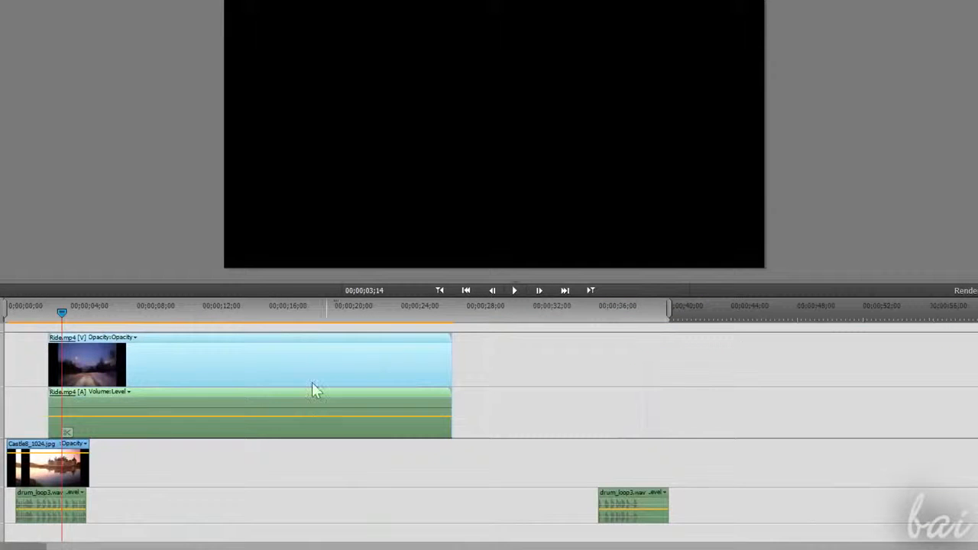
left_click_drag(313, 390, 392, 360)
- Unlink the audio and video of Ride.mp4, and move the video part along Video 2 independently of its audio
right_click(393, 360)
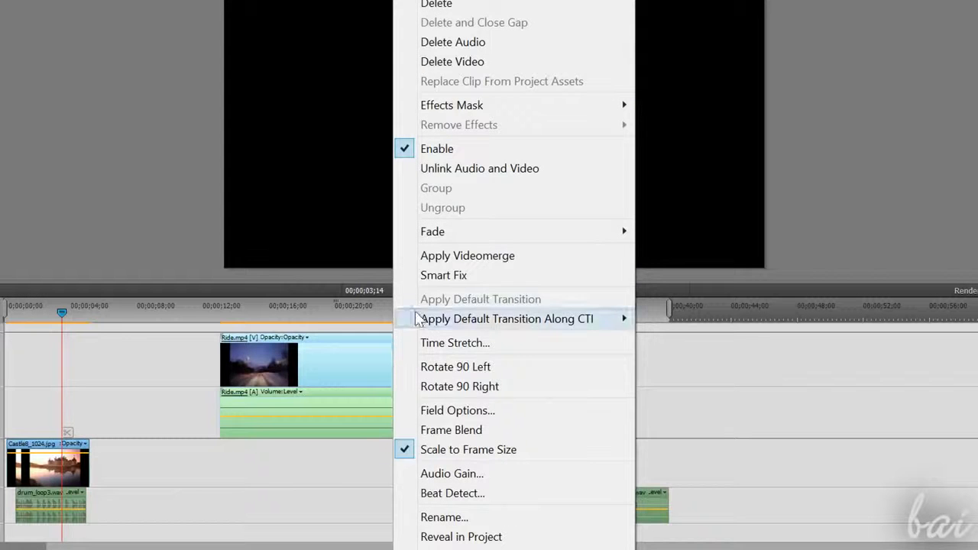
left_click(466, 173)
left_click_drag(482, 366, 308, 365)
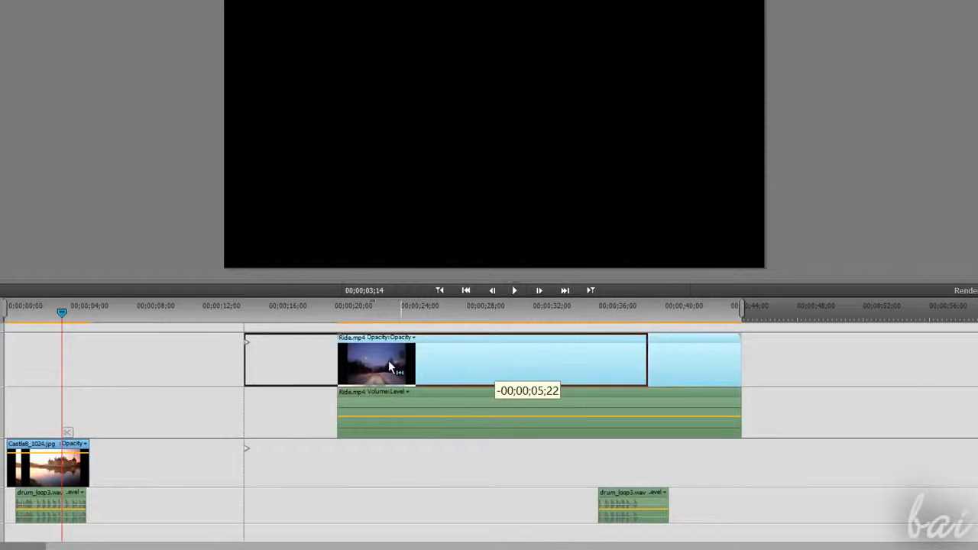
left_click_drag(381, 365, 618, 356)
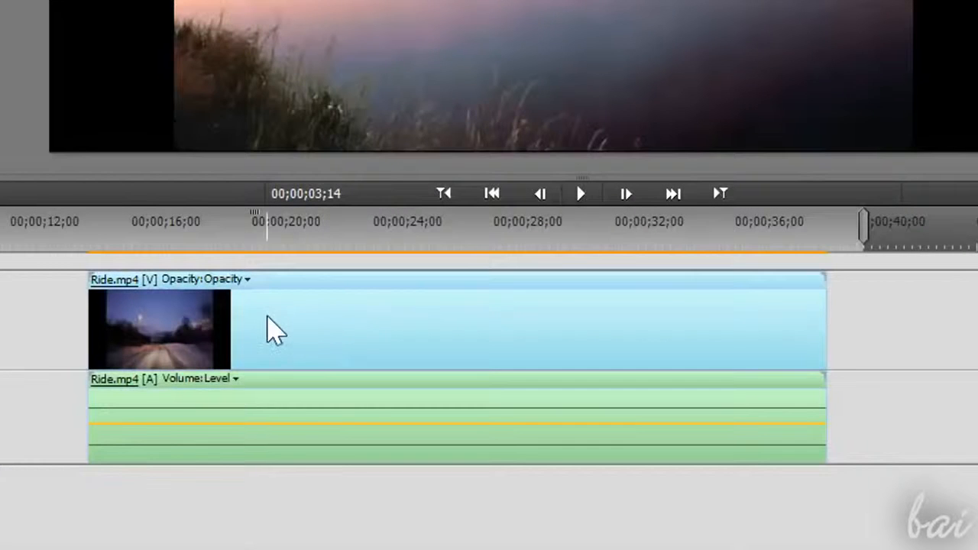
- Shift only the video of Ride.mp4 about 4 seconds later than its linked audio, and move it earlier again
left_click_drag(267, 321, 404, 329)
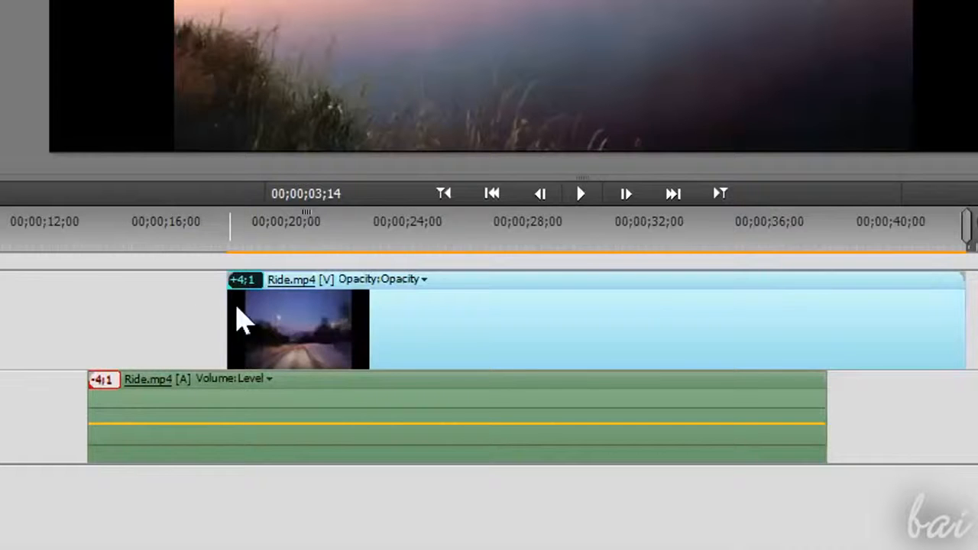
left_click_drag(472, 339, 328, 375)
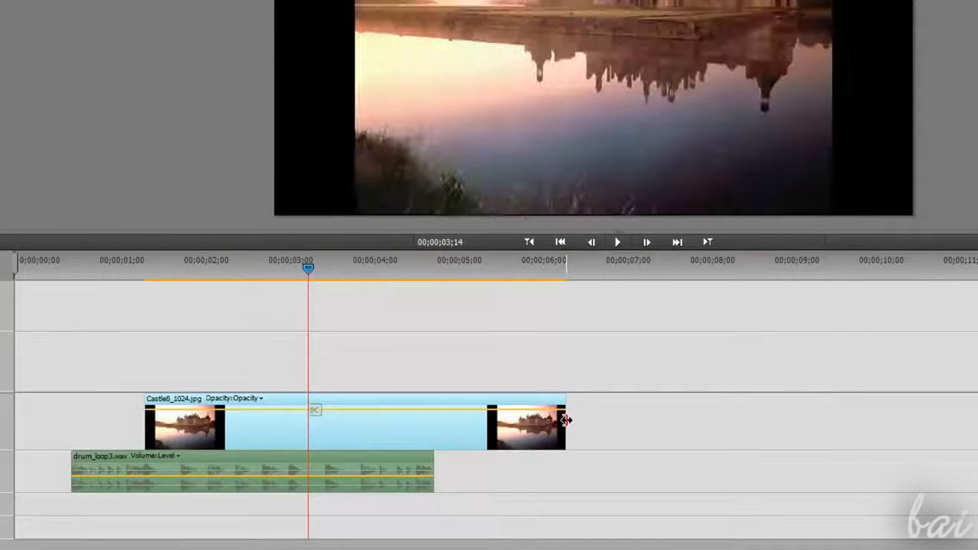
- Trim Castle8_1024.jpg to end level with the drum loop, and extend the end of drum_loop3.wav to about 9 seconds
left_click_drag(566, 420, 704, 434)
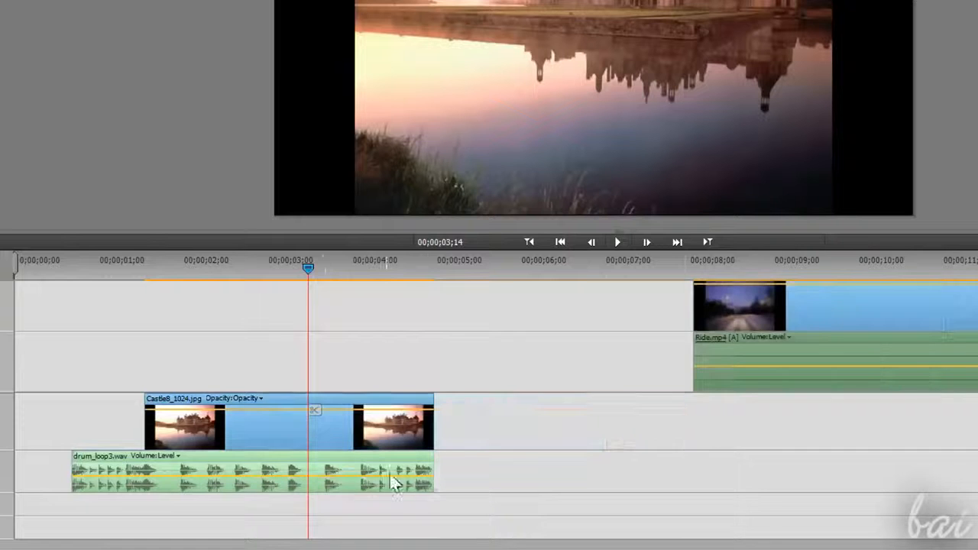
left_click_drag(434, 471, 910, 478)
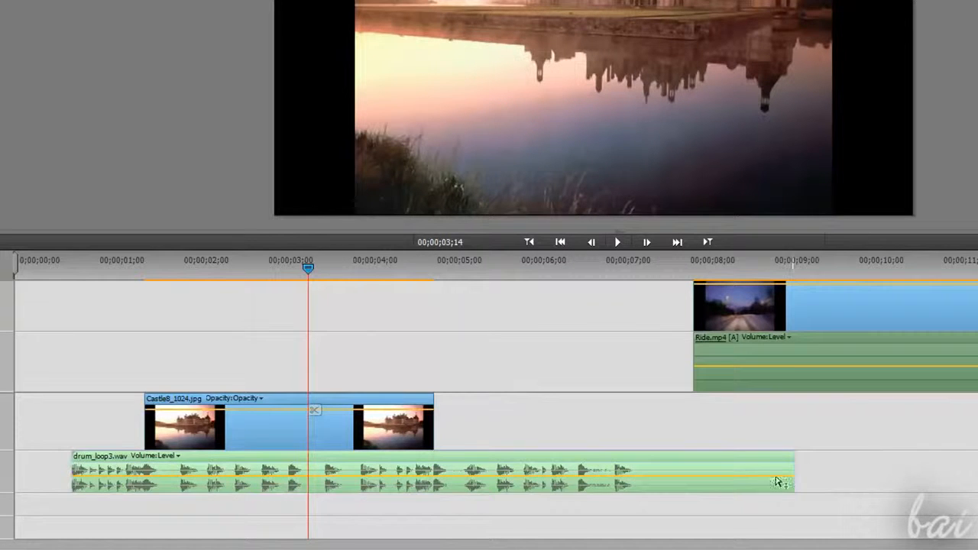
left_click_drag(795, 465, 868, 468)
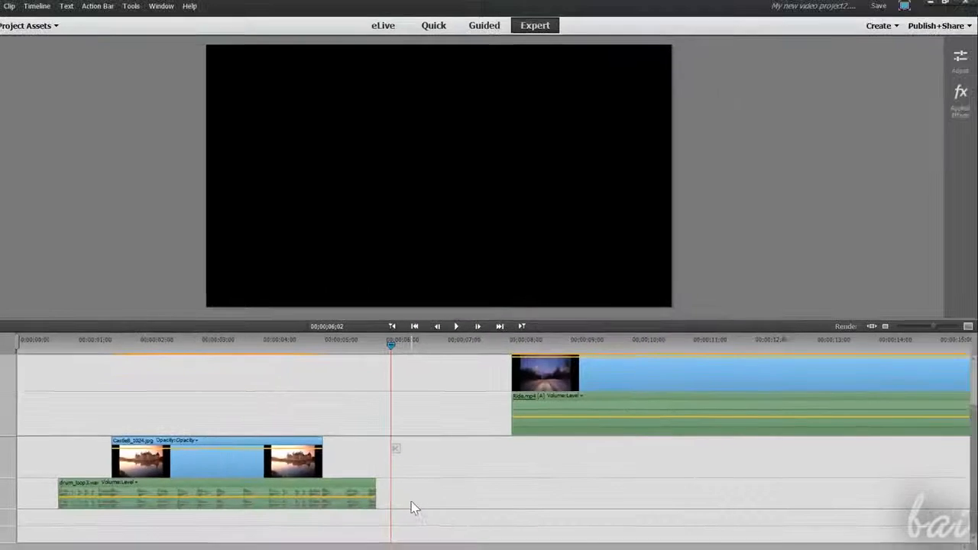
- Paste a copy of drum_loop3.wav at 00;00;06;02 on Audio 1, and a second copy directly after it
key("ctrl+v")
left_click(460, 482)
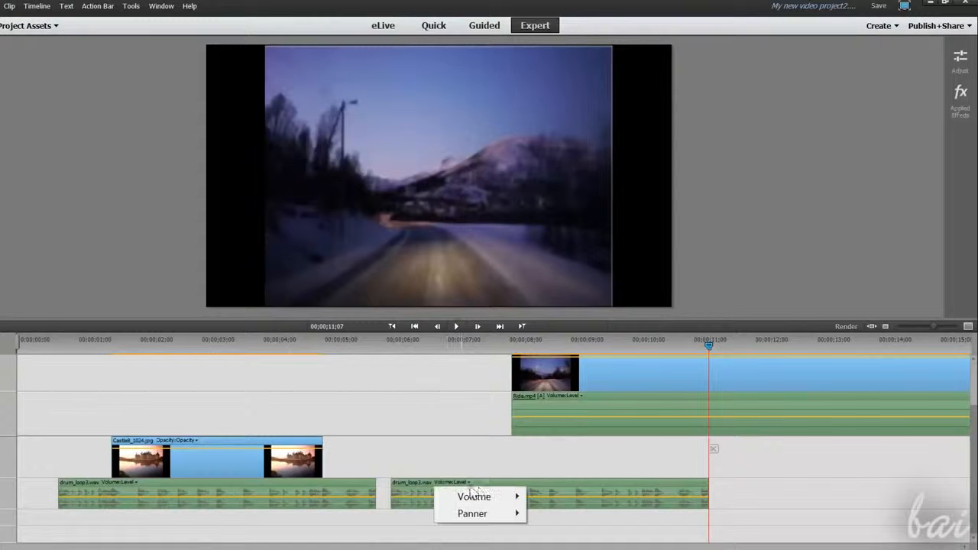
left_click(563, 492)
left_click_drag(563, 492, 615, 490)
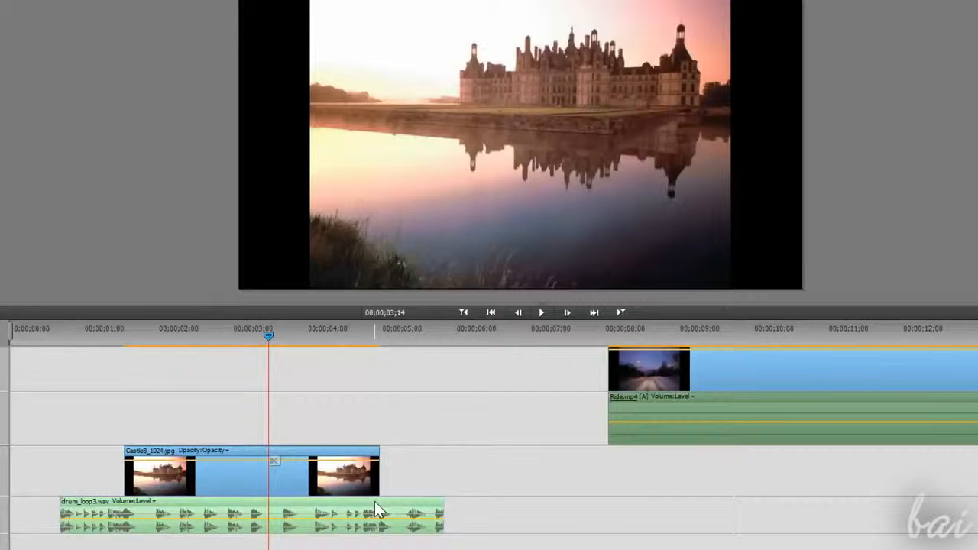
right_click(375, 504)
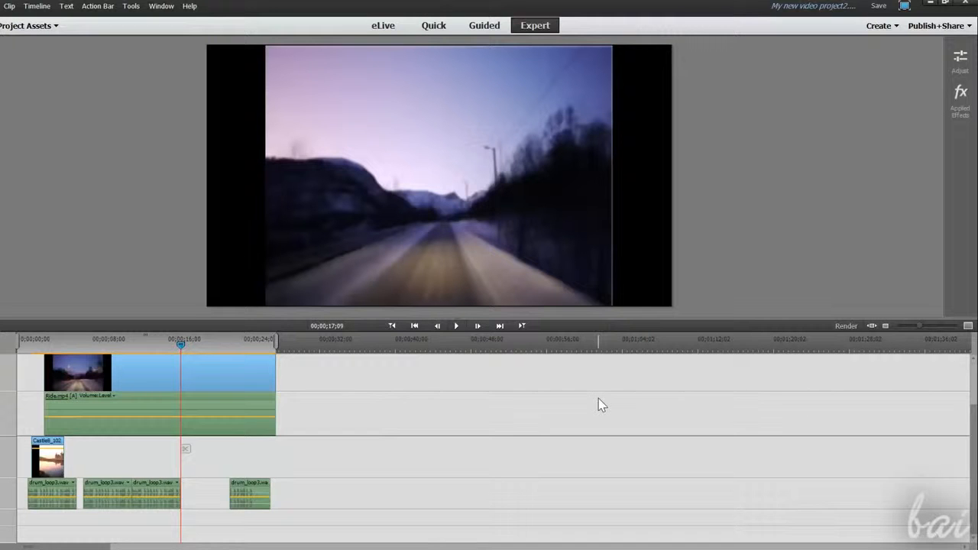
- Undo the two pasted drum_loop3.wav copies, redo them, and undo them again
key("ctrl+z")
key("ctrl+z")
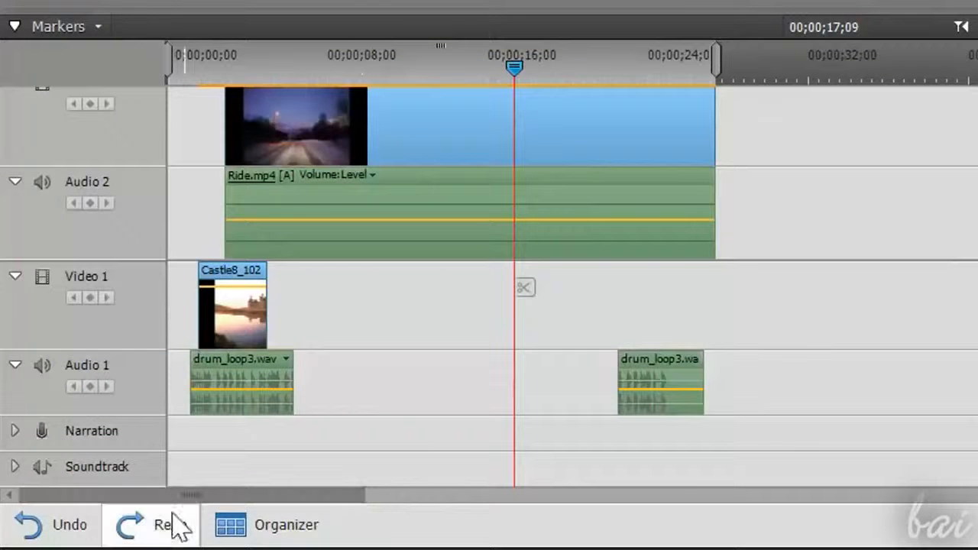
left_click(164, 526)
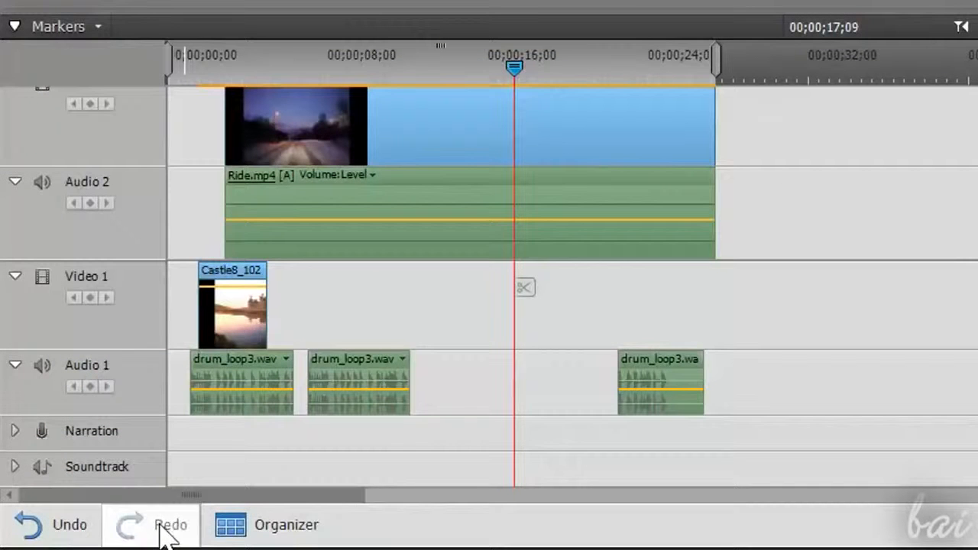
left_click(164, 527)
left_click(65, 527)
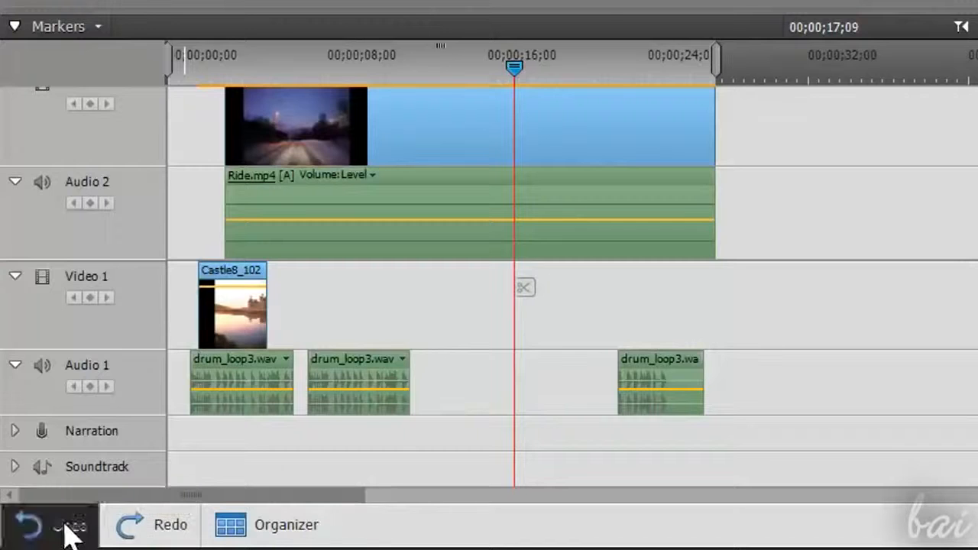
left_click(65, 527)
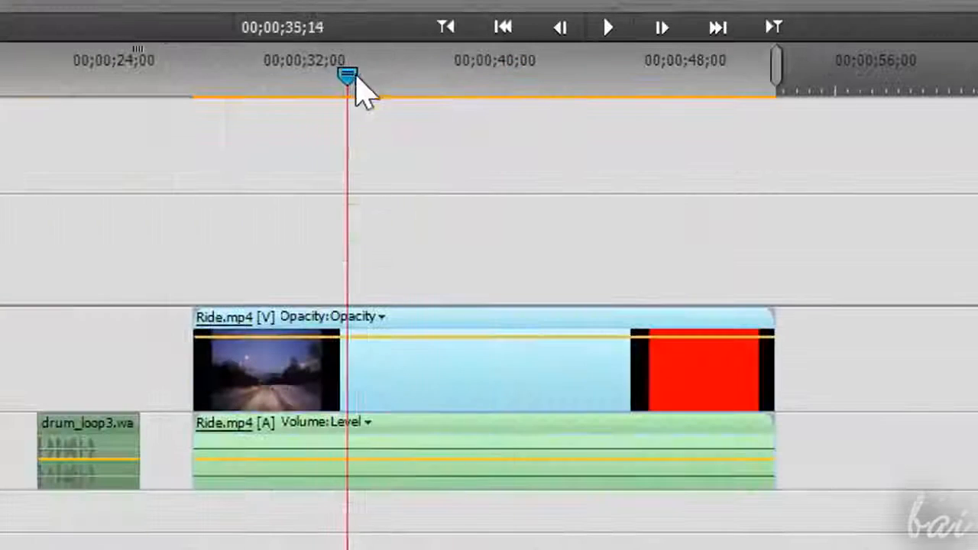
- Split the Ride.mp4 clip on Video 1 at 00;00;36;10, and move the two parts away from each other
mouse_move(360, 92)
left_mouse_down()
mouse_move(397, 91)
mouse_move(368, 85)
left_mouse_up()
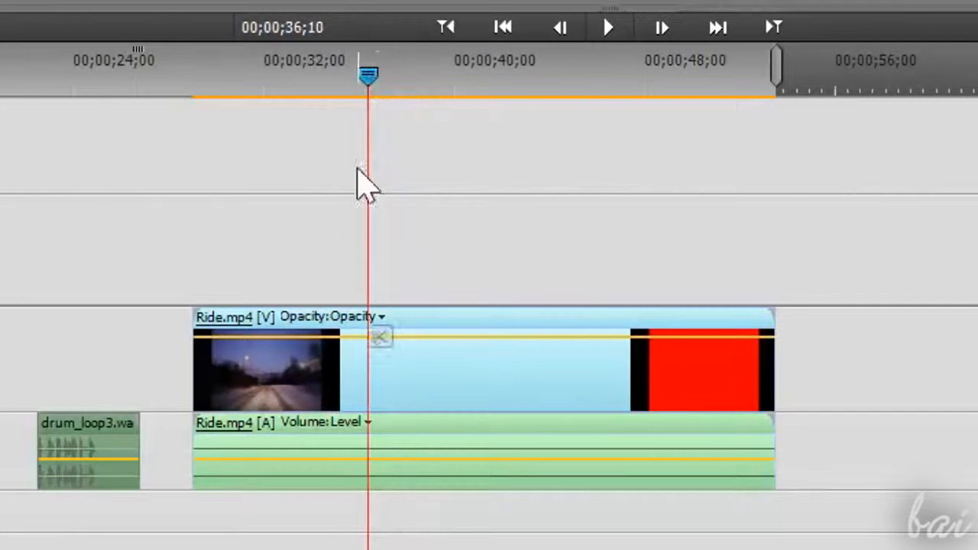
left_click(380, 338)
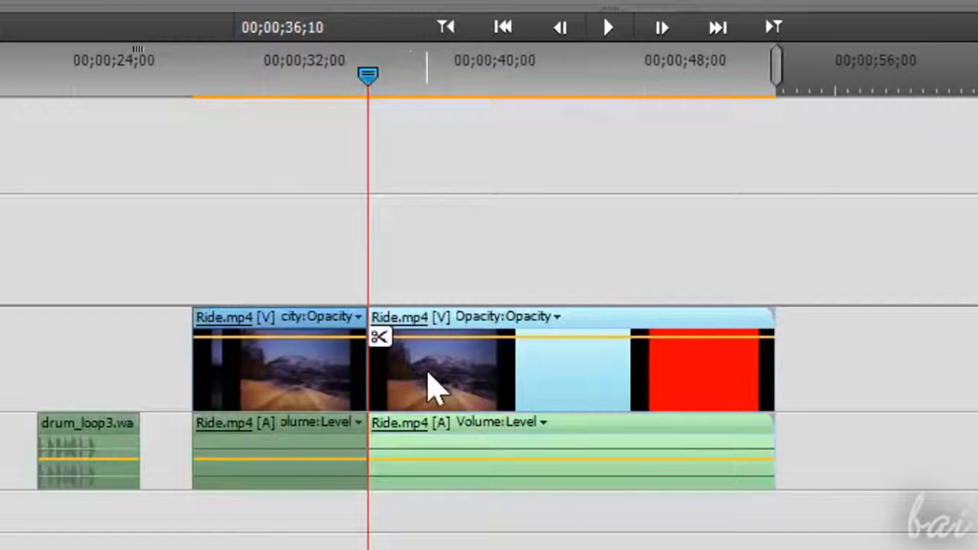
left_click_drag(430, 372, 615, 375)
left_click_drag(304, 376, 248, 380)
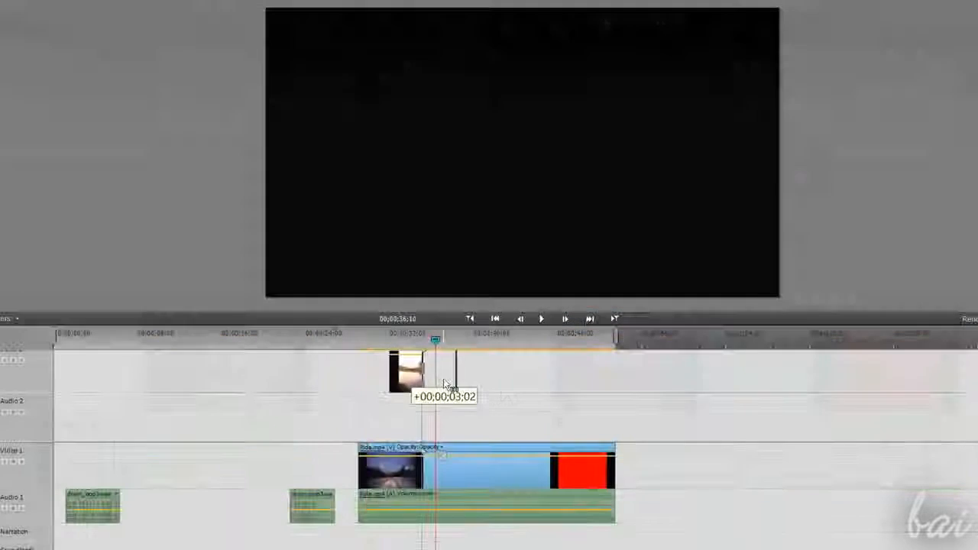
- Move Castle8_1024.jpg on Video 2 about 3 seconds later above Ride.mp4, preview the overlap with the playhead, and shift the clip earlier
left_click_drag(443, 378, 449, 380)
scroll(508, 386, "down", 1)
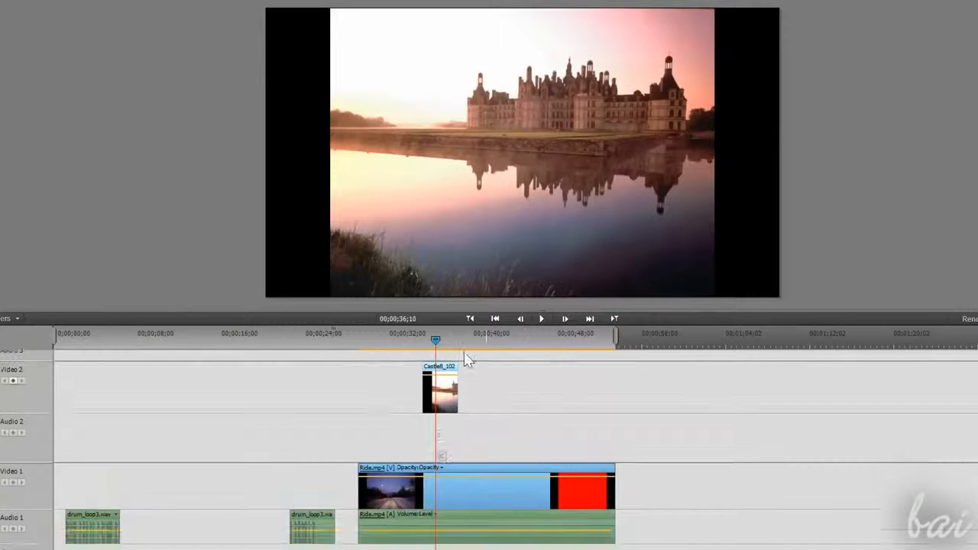
left_click_drag(434, 343, 440, 369)
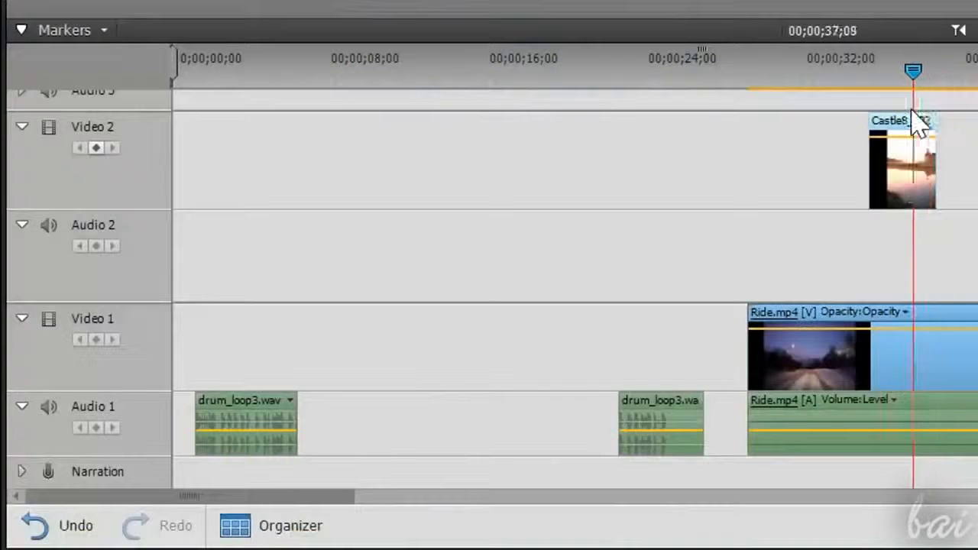
left_click_drag(916, 126, 840, 130)
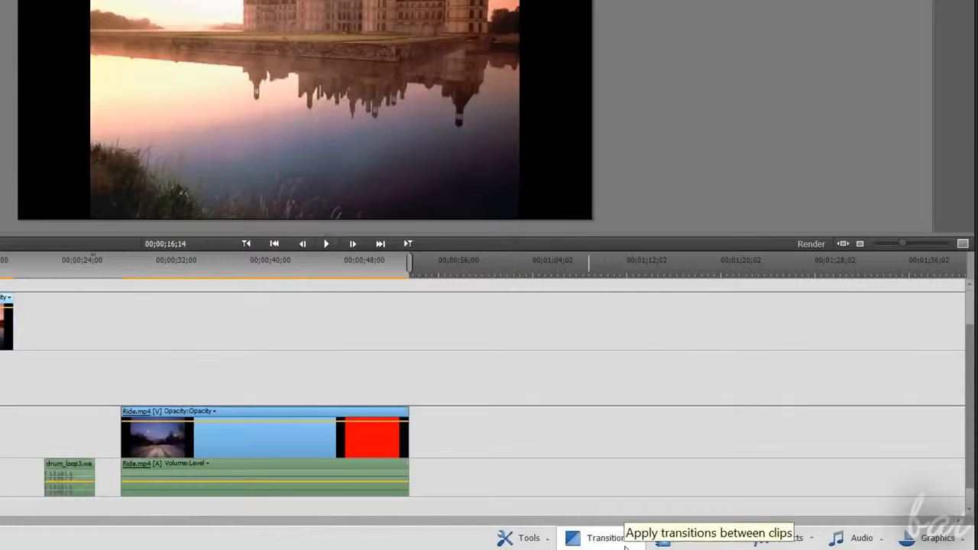
- Add a Page Peel transition at the start of Castle8_1024.jpg on Video 2, and preview it with the playhead
left_click(624, 544)
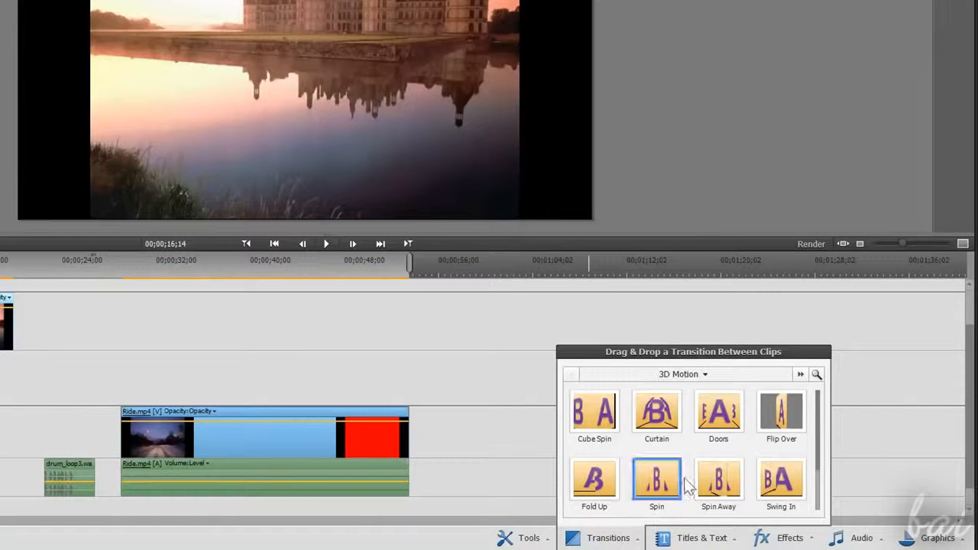
left_click(704, 374)
left_click(661, 177)
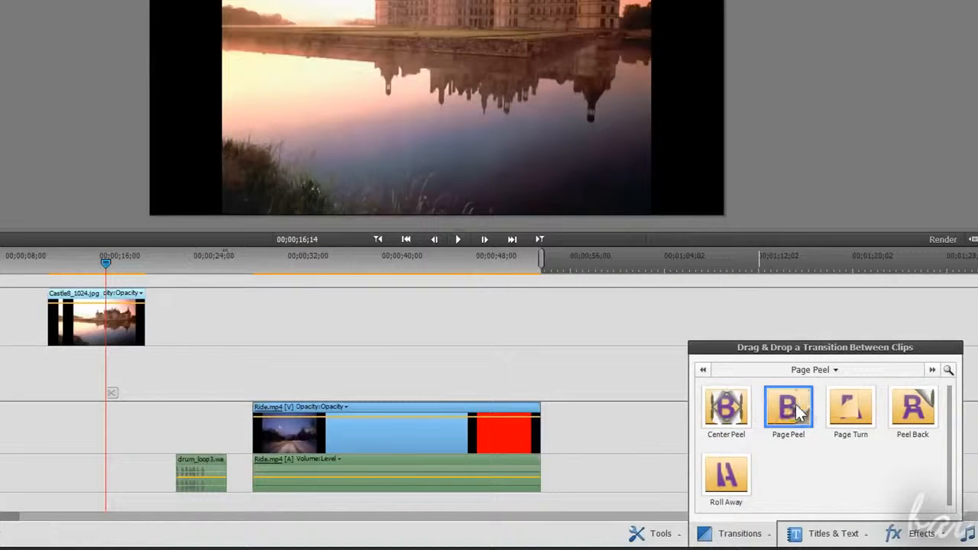
left_click_drag(755, 398, 212, 326)
mouse_move(148, 326)
left_mouse_down()
mouse_move(152, 343)
mouse_move(137, 321)
left_mouse_up()
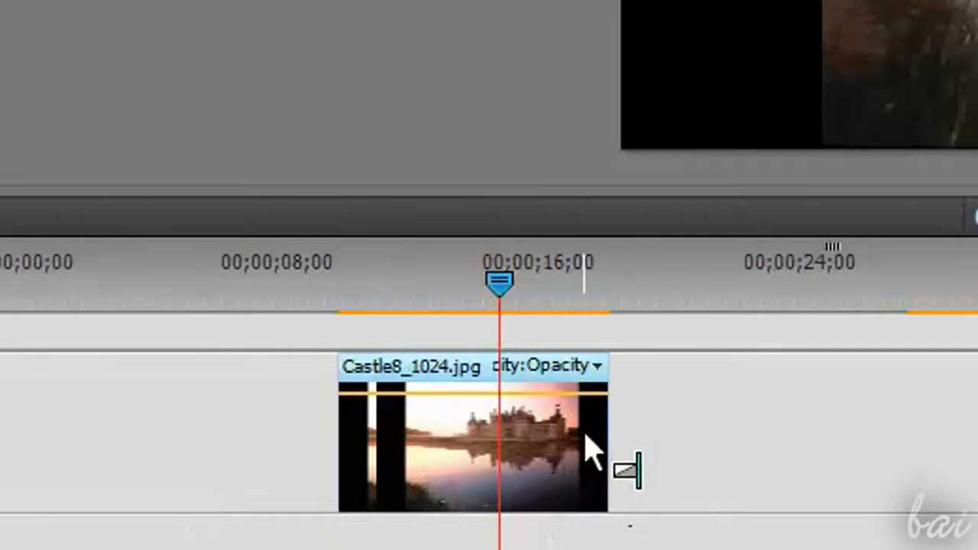
left_click_drag(586, 437, 364, 476)
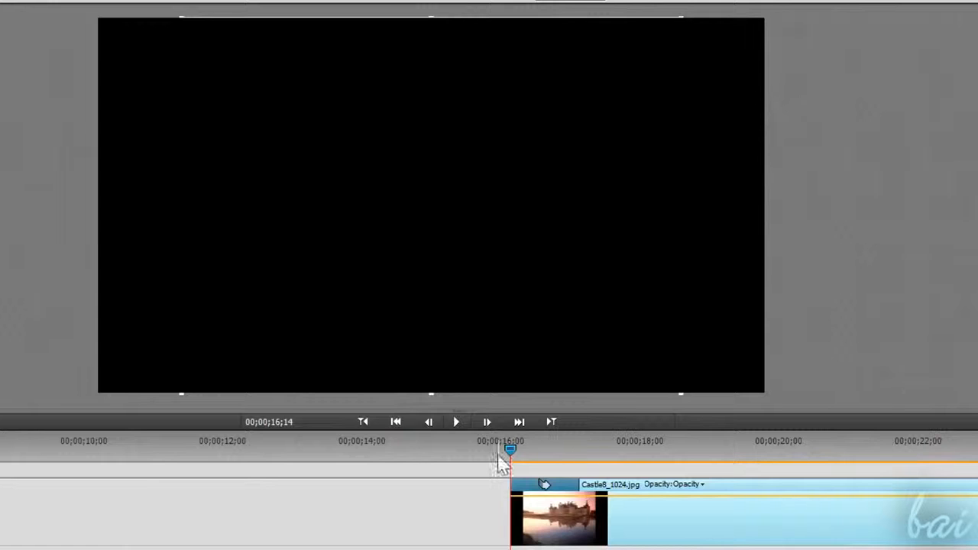
left_click(488, 457)
left_click_drag(510, 458, 596, 465)
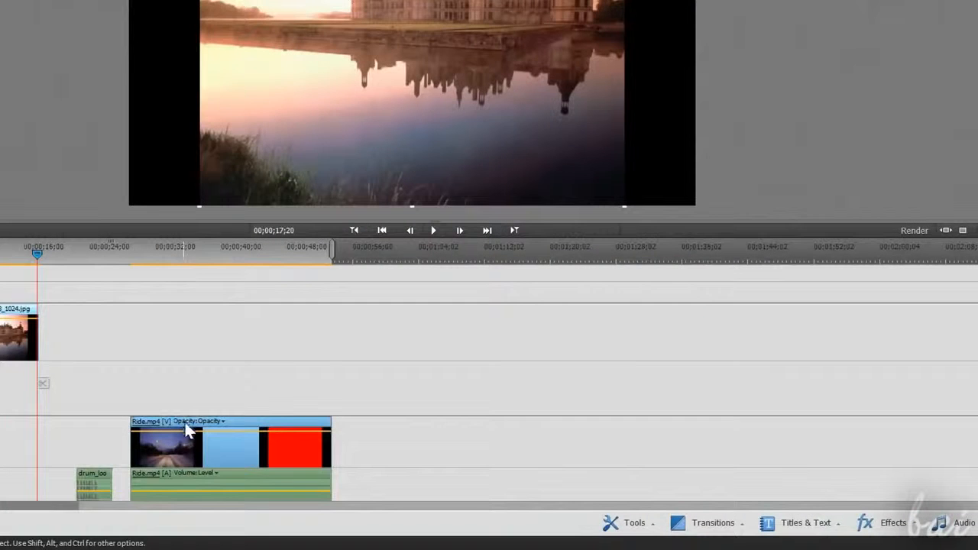
- Move Ride.mp4 onto Video 2 directly after Castle8_1024.jpg, and add and preview an Iris Star transition between the two clips
left_click_drag(192, 448, 97, 362)
left_click_drag(972, 230, 973, 230)
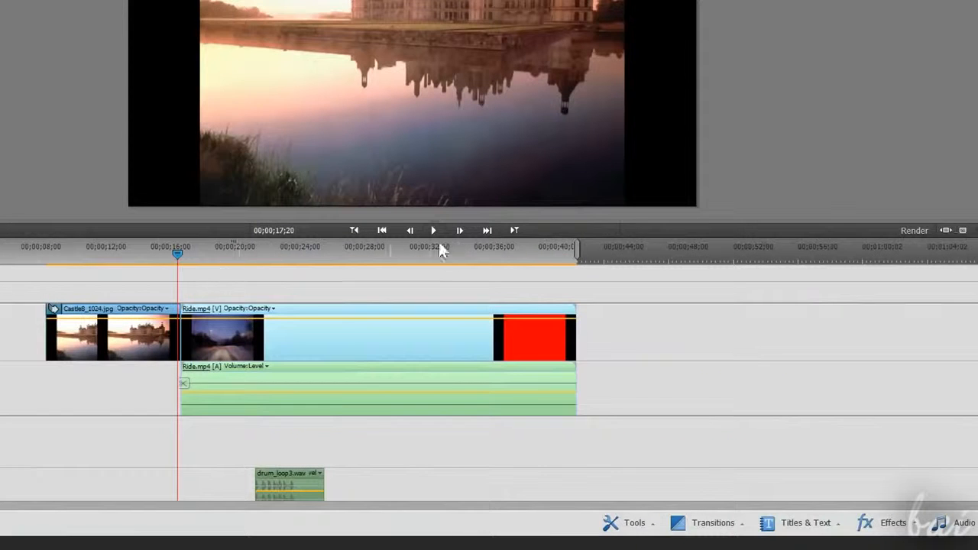
left_click(720, 523)
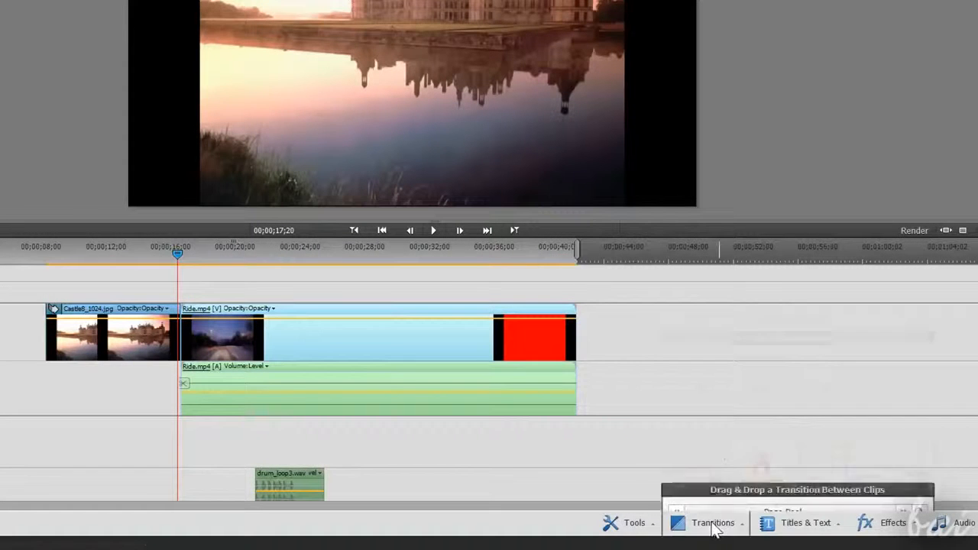
left_click_drag(823, 466, 254, 336)
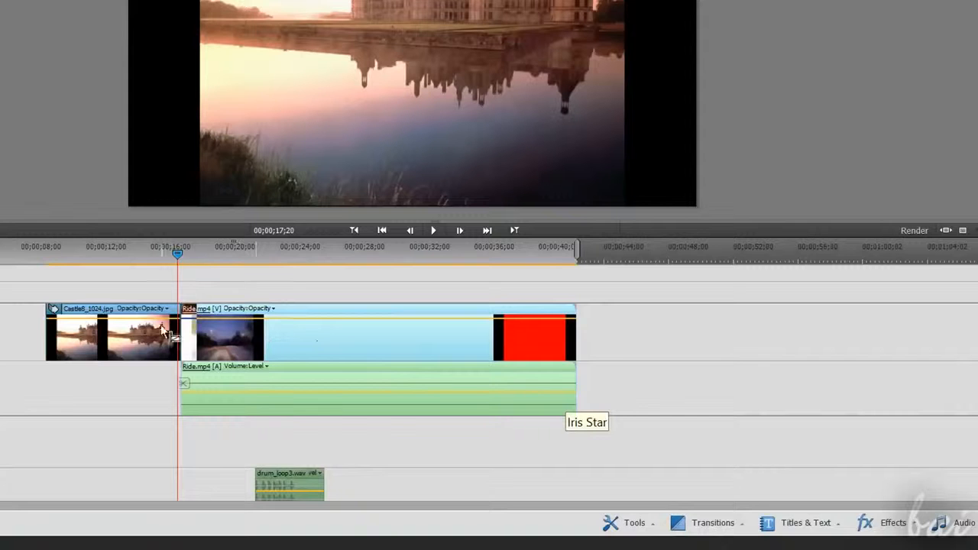
left_click_drag(192, 336, 192, 335)
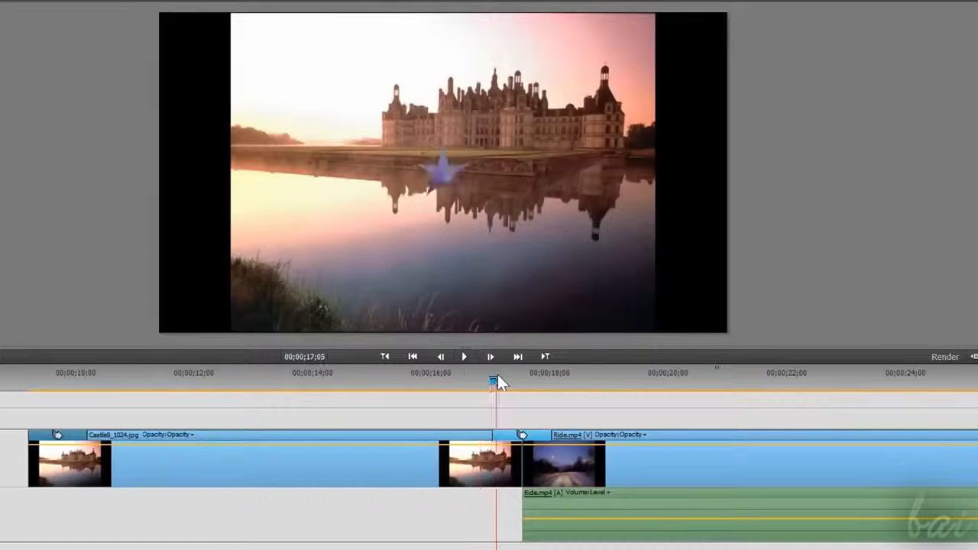
left_click_drag(497, 375, 594, 395)
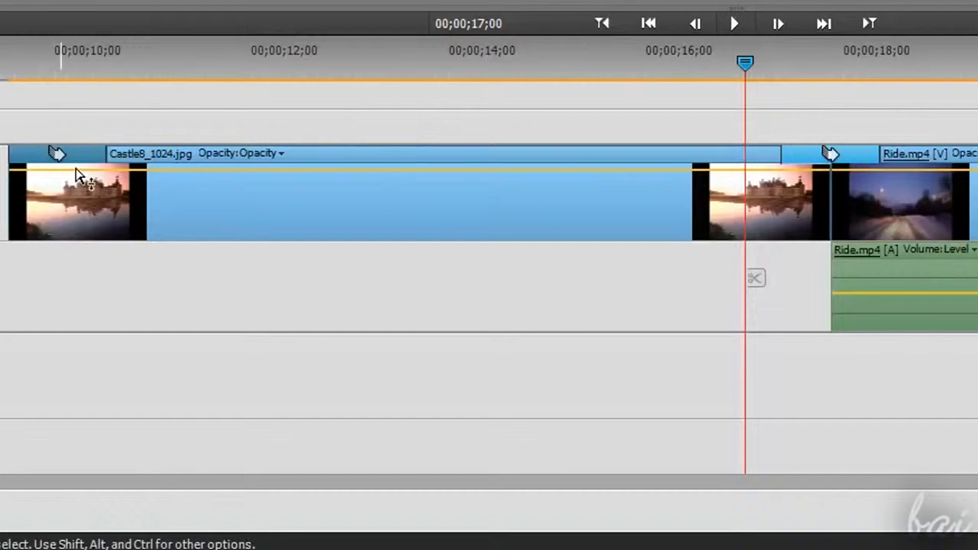
- Replace the transition between Castle8_1024.jpg and Ride.mp4 with a 1-second Slash Slide aligned between the clips
right_click(847, 169)
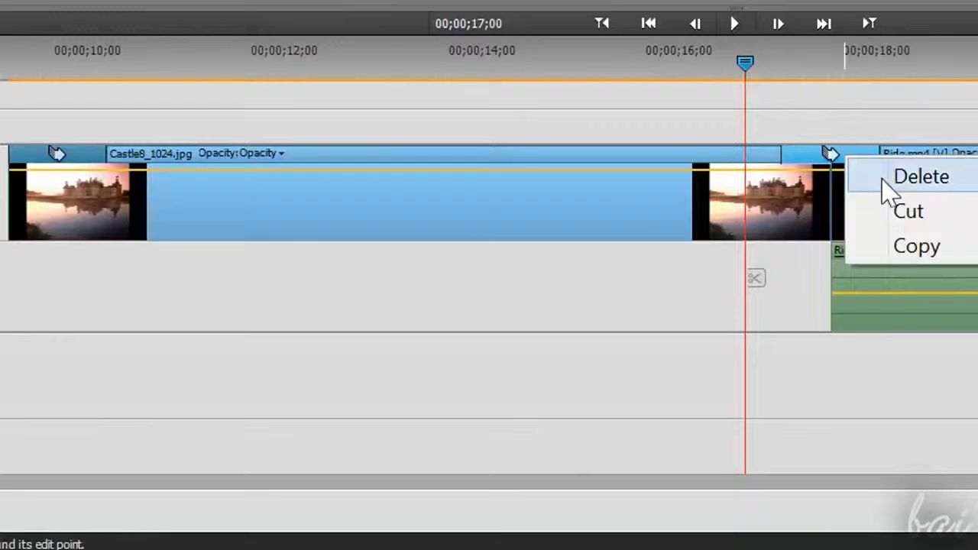
left_click(883, 182)
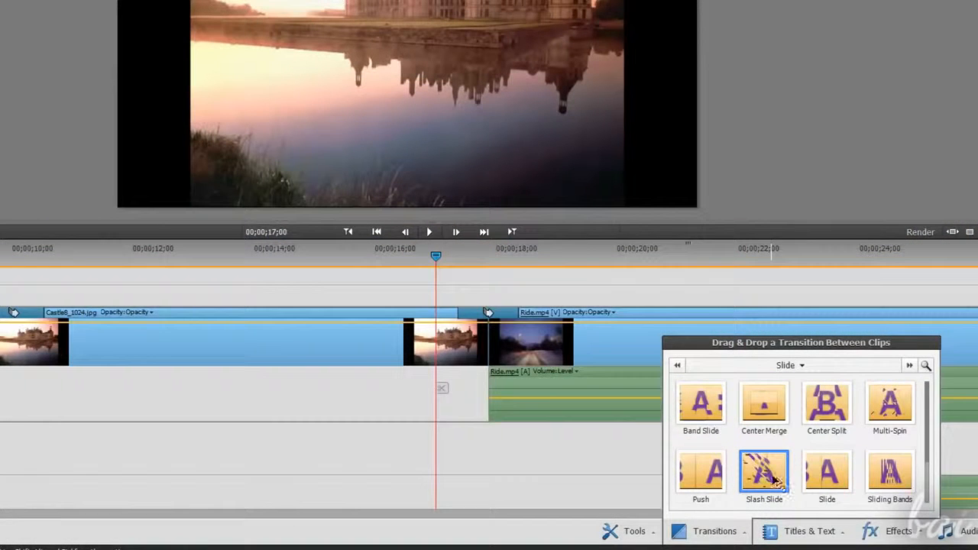
left_click_drag(745, 415, 565, 329)
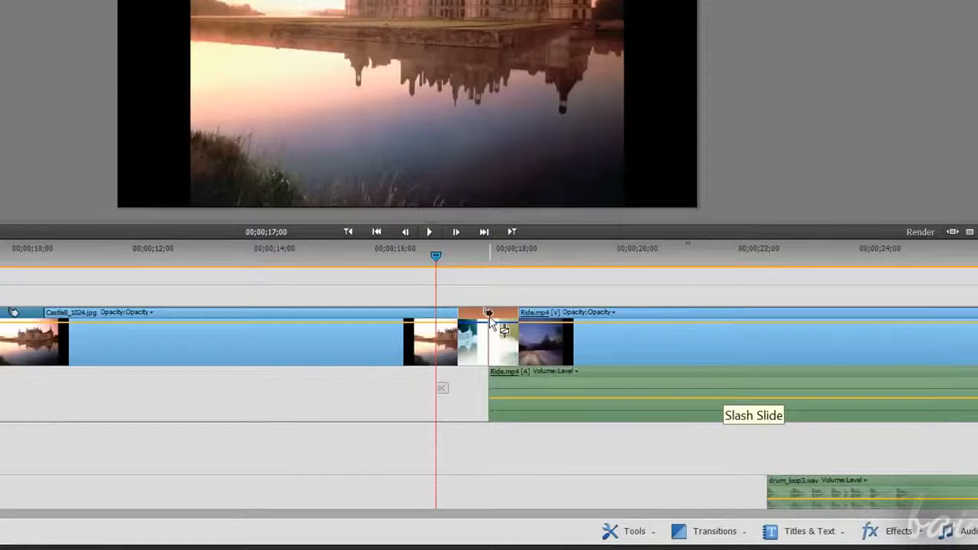
left_click(542, 260)
left_click(664, 263)
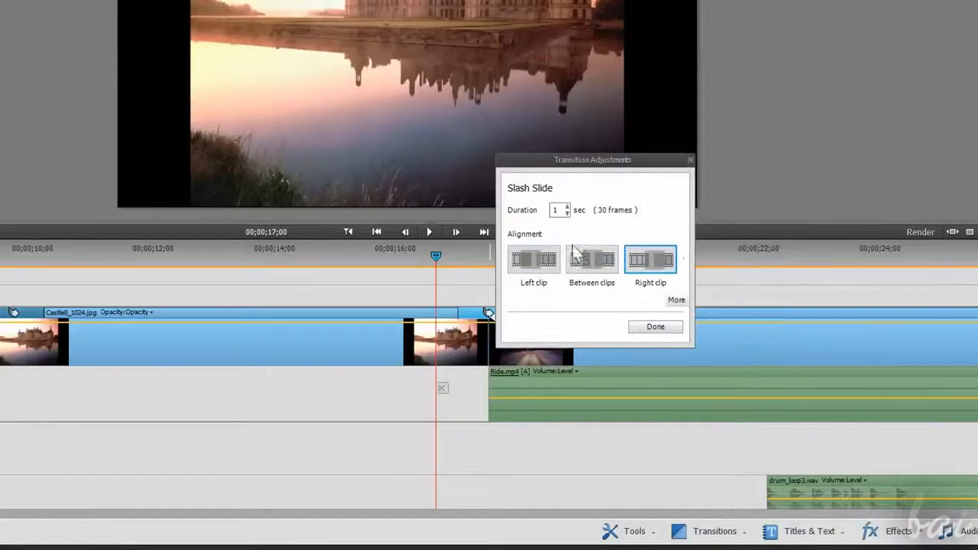
left_click(656, 327)
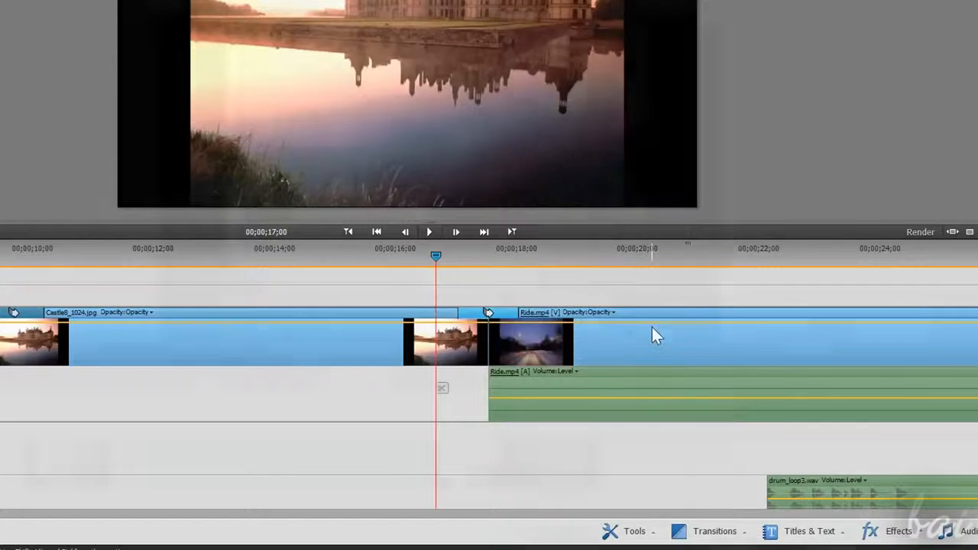
- Extend the start of the Slash Slide transition about one second earlier, and play back the result
left_click_drag(472, 390, 588, 392)
left_click_drag(489, 437, 430, 435)
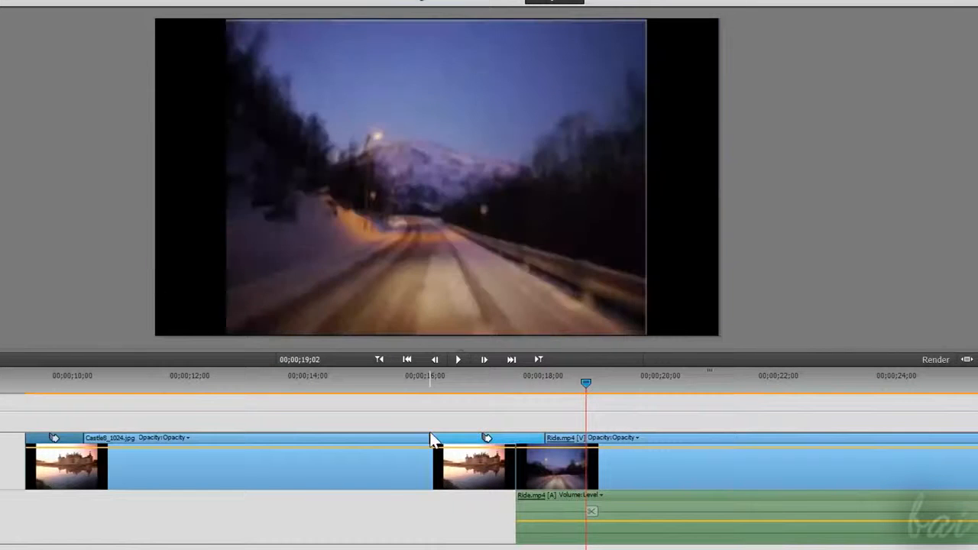
left_click(459, 358)
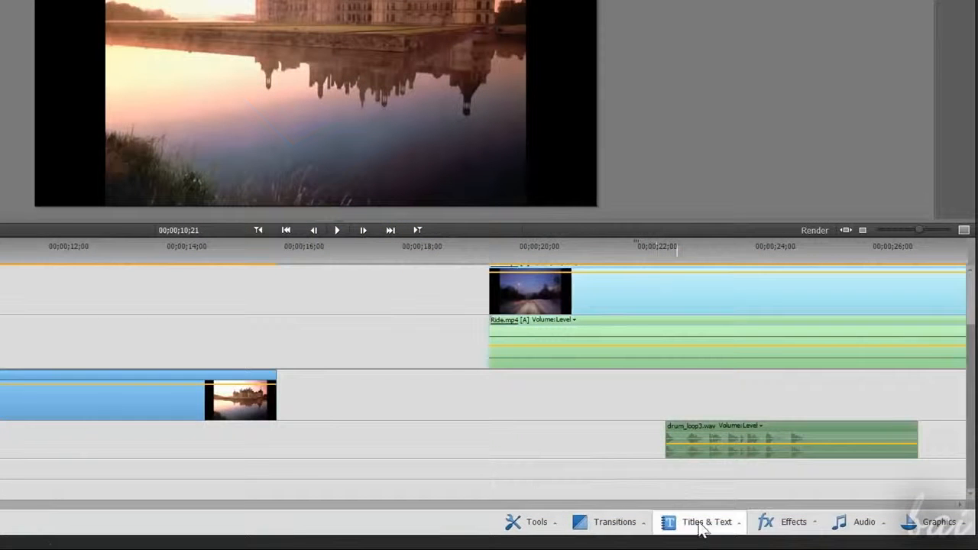
- Add a Default Text title from the General category to Video 2 above Castle8_1024.jpg, and shift it slightly earlier
left_click(701, 527)
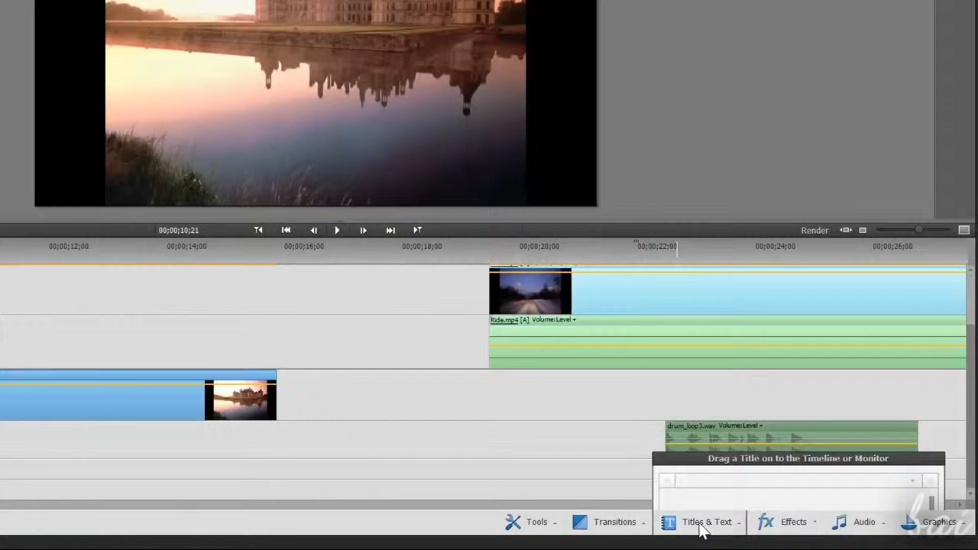
left_click(796, 353)
left_click(773, 51)
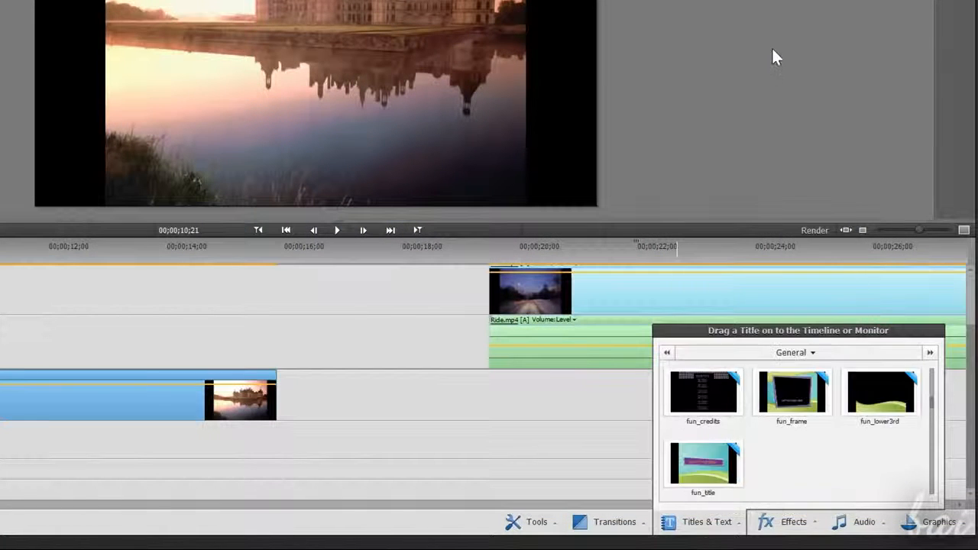
left_click_drag(935, 413, 931, 367)
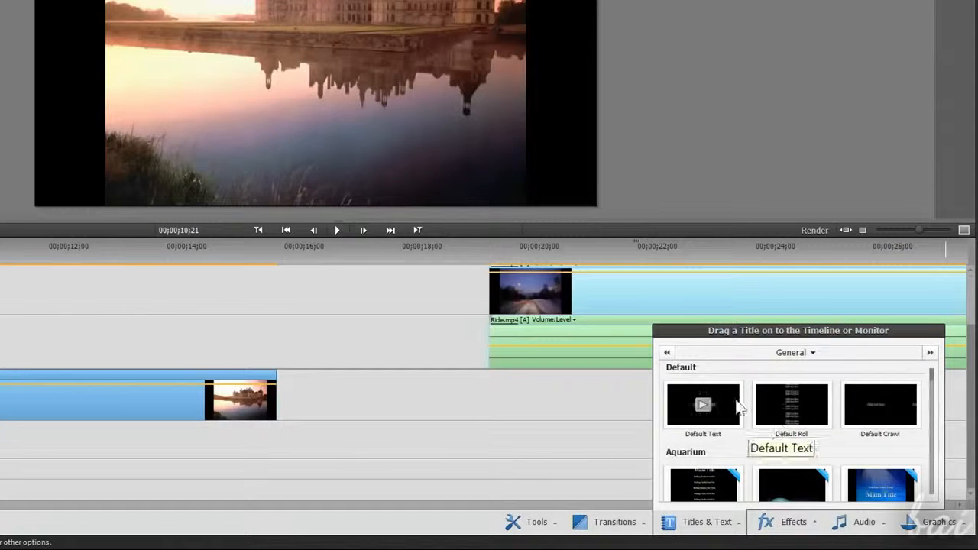
left_click_drag(704, 405, 46, 339)
left_click_drag(265, 372, 126, 362)
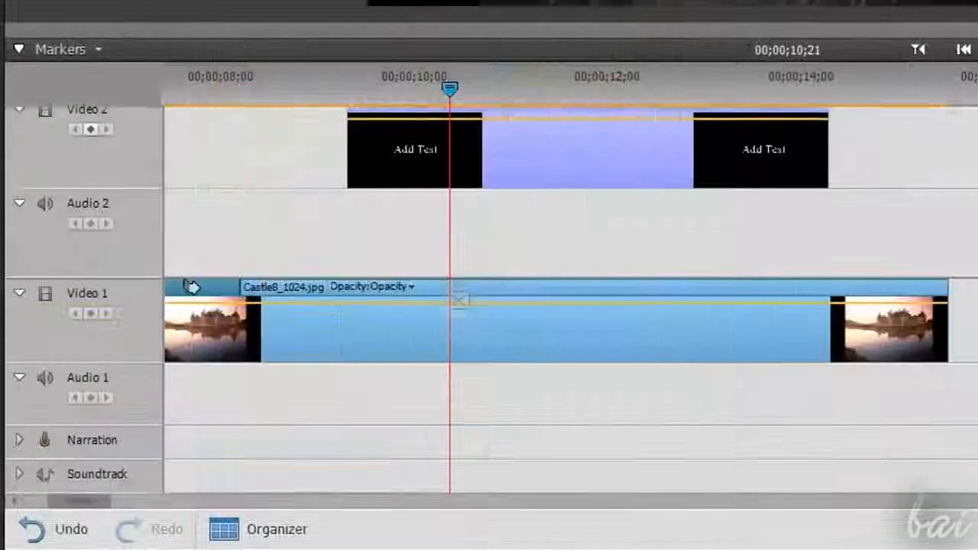
scroll(488, 299, "up", 3)
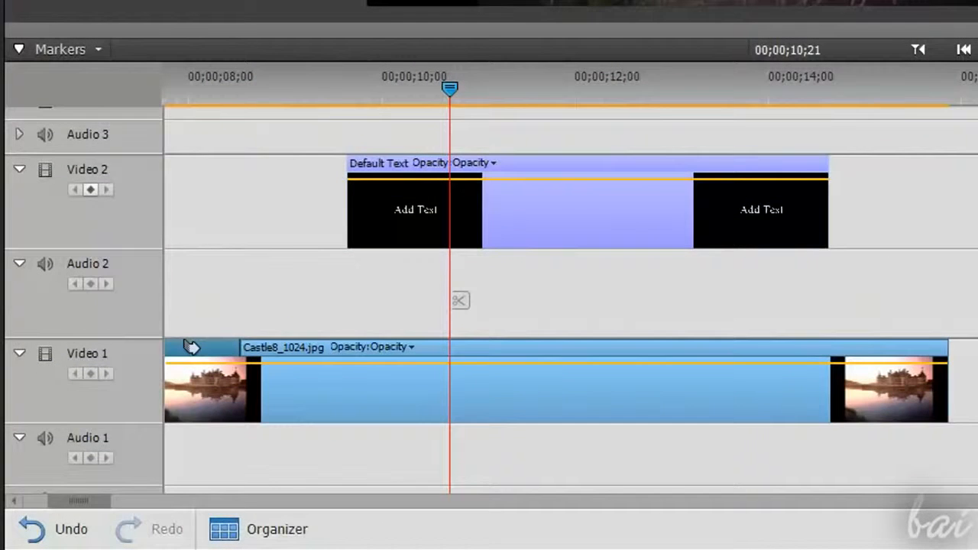
left_click_drag(512, 165, 480, 177)
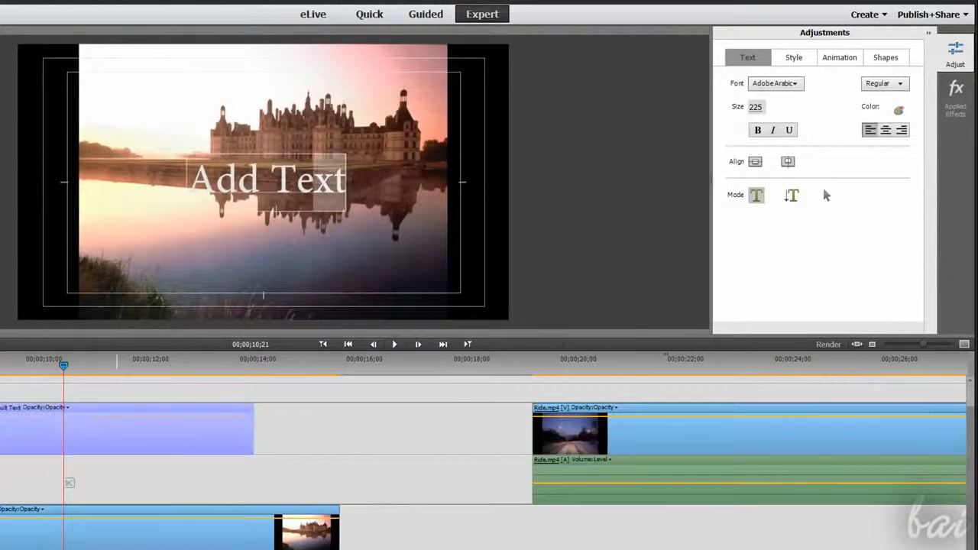
- Try bold and italic formatting on the title text, and test fonts including AMGDT and Adobe Garamond
left_click(757, 130)
left_click(773, 129)
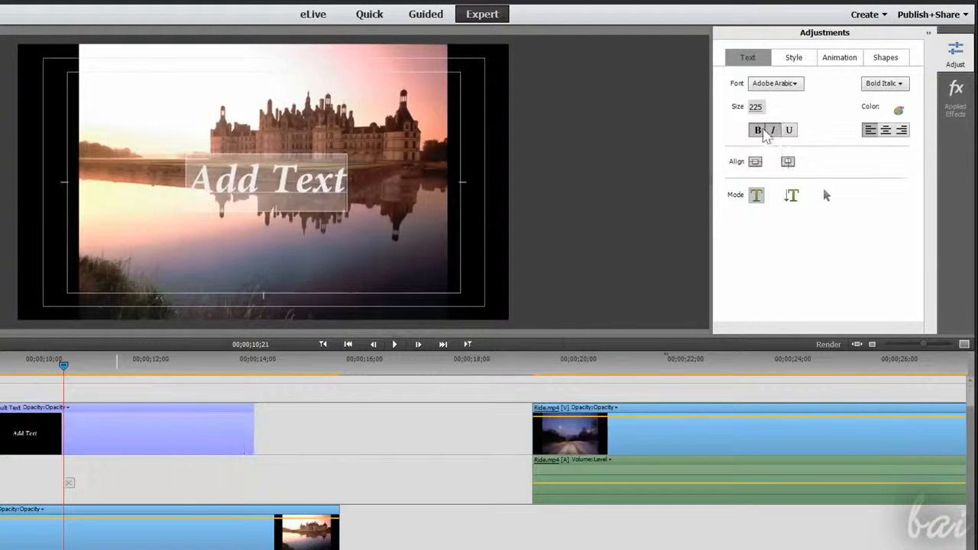
left_click(773, 129)
left_click(783, 83)
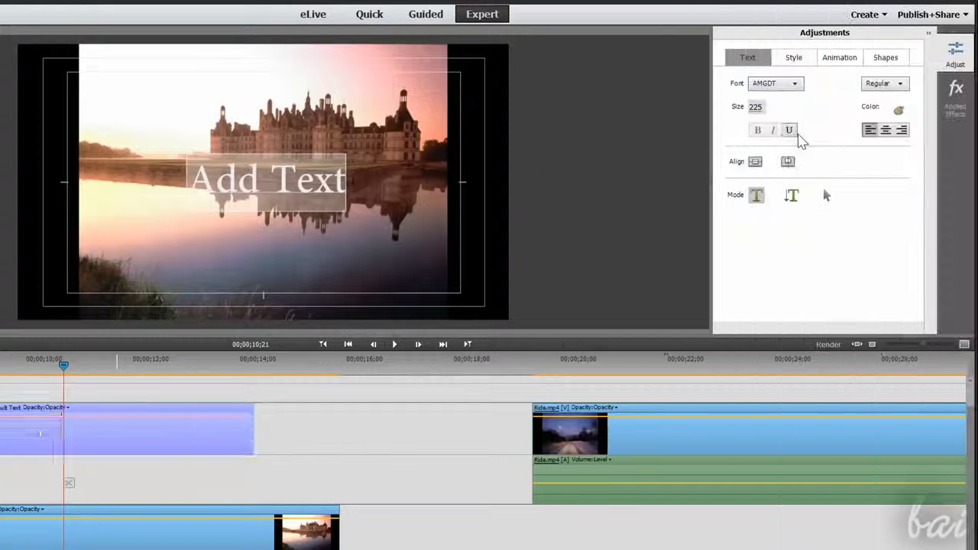
left_click(789, 139)
left_click(783, 83)
left_click(821, 476)
left_click(787, 86)
left_click(810, 511)
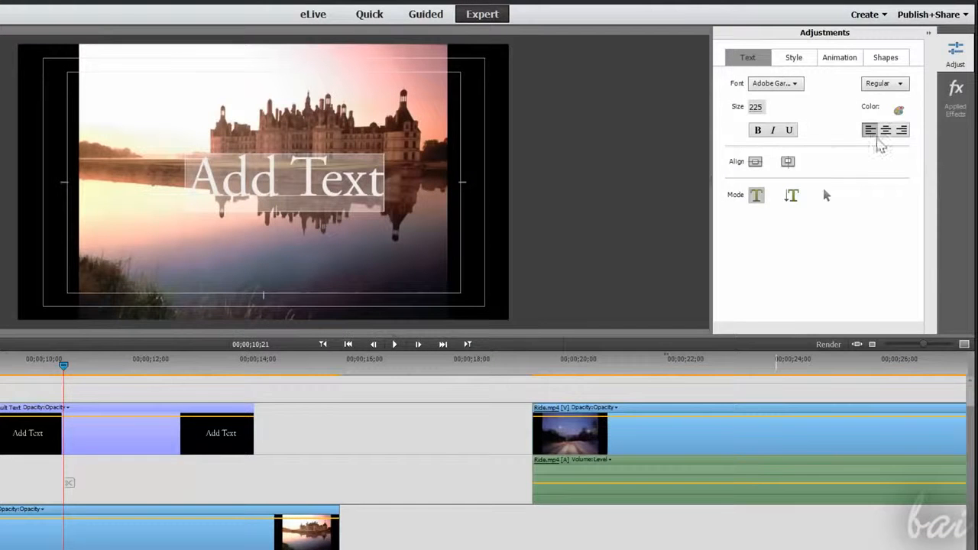
- Apply the Default Caslon Pro 68 style and the ZigZagIn animation to the title text
left_click(796, 60)
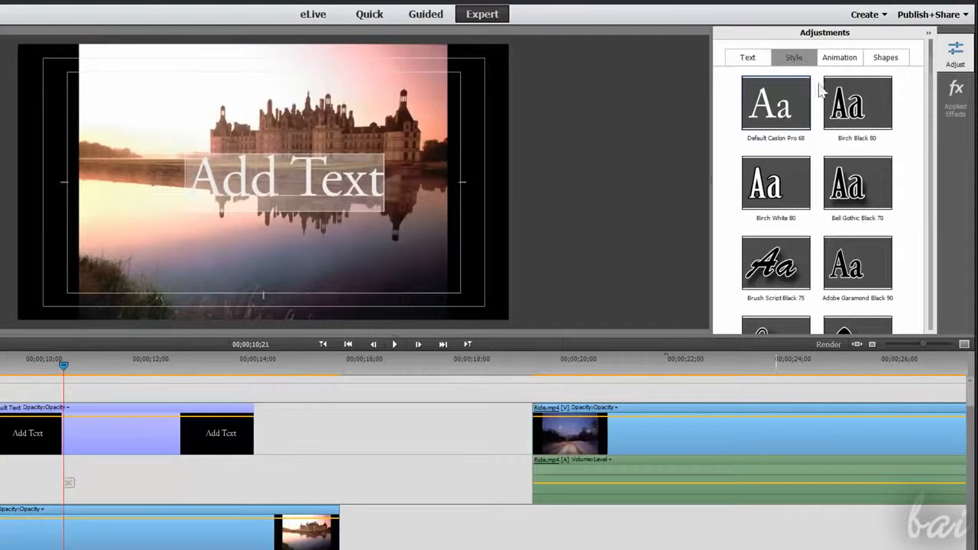
left_click(778, 122)
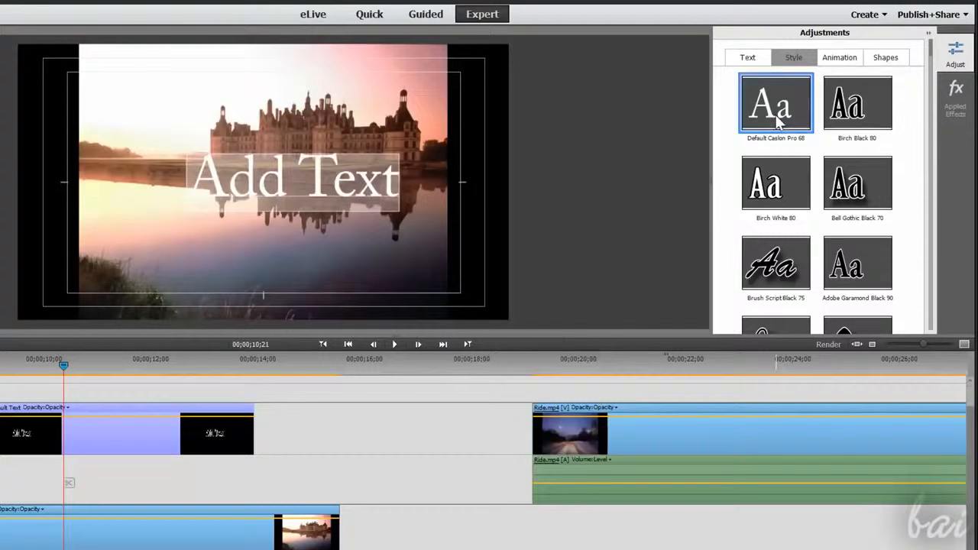
left_click(840, 60)
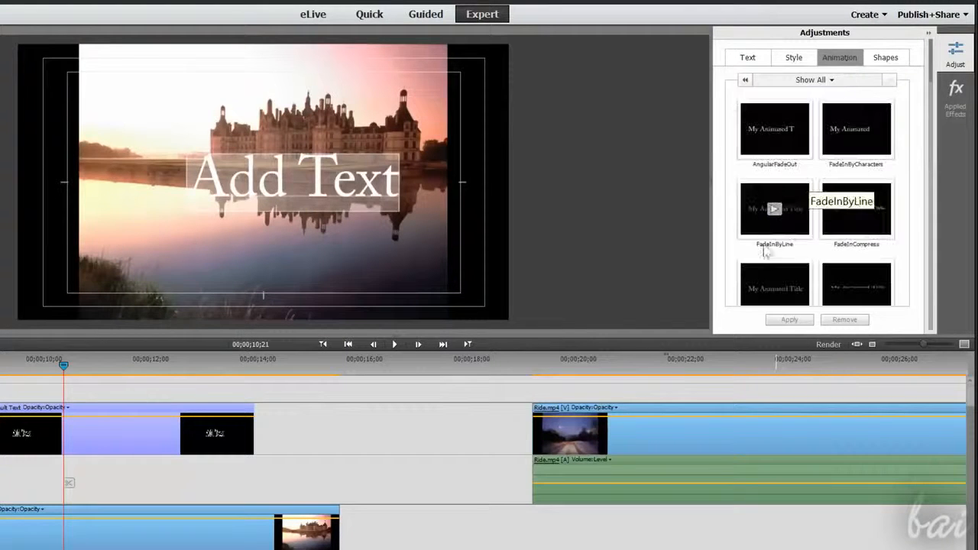
left_click(786, 287)
scroll(850, 179, "down", 4)
left_click(758, 237)
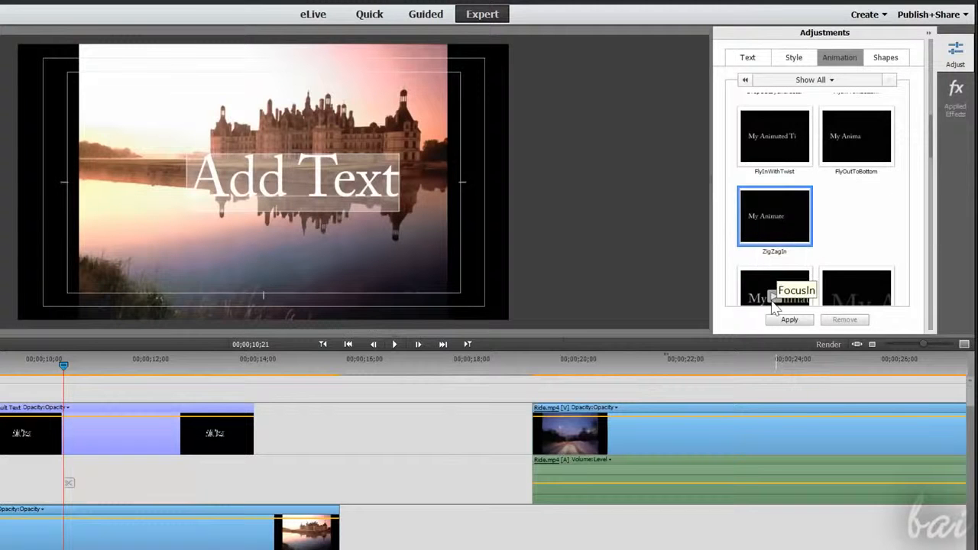
left_click(789, 319)
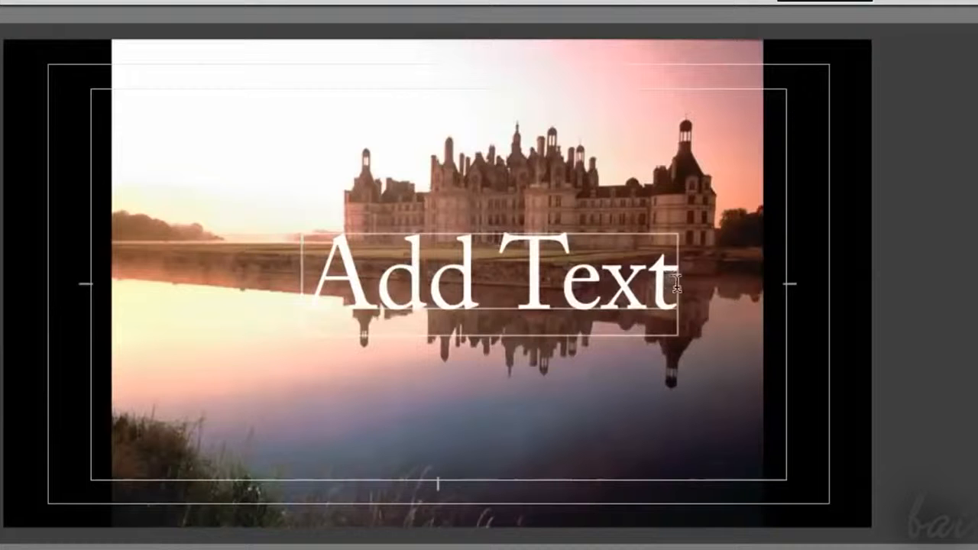
- Replace the title text with "Hello", and reposition and enlarge it in the lower-right part of the picture
left_click_drag(655, 290, 296, 284)
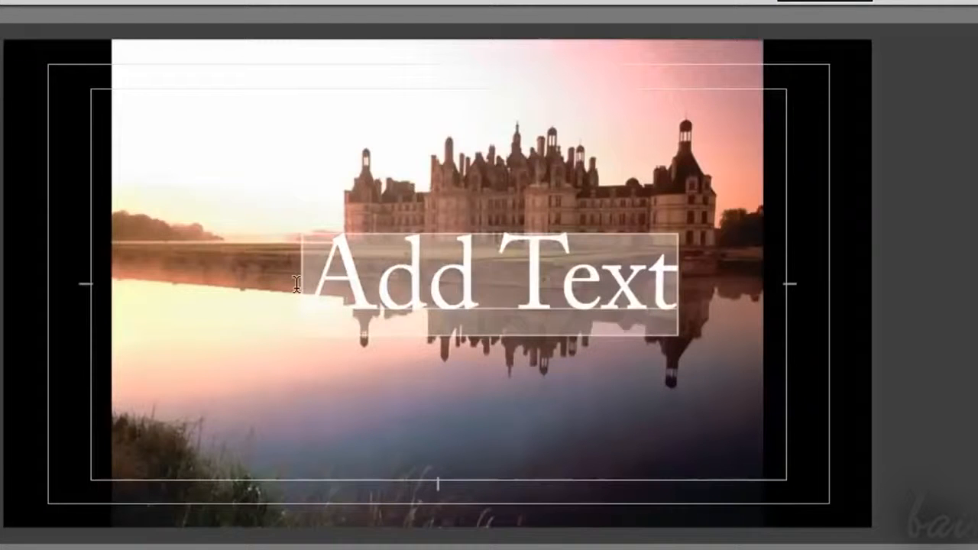
type("Hello")
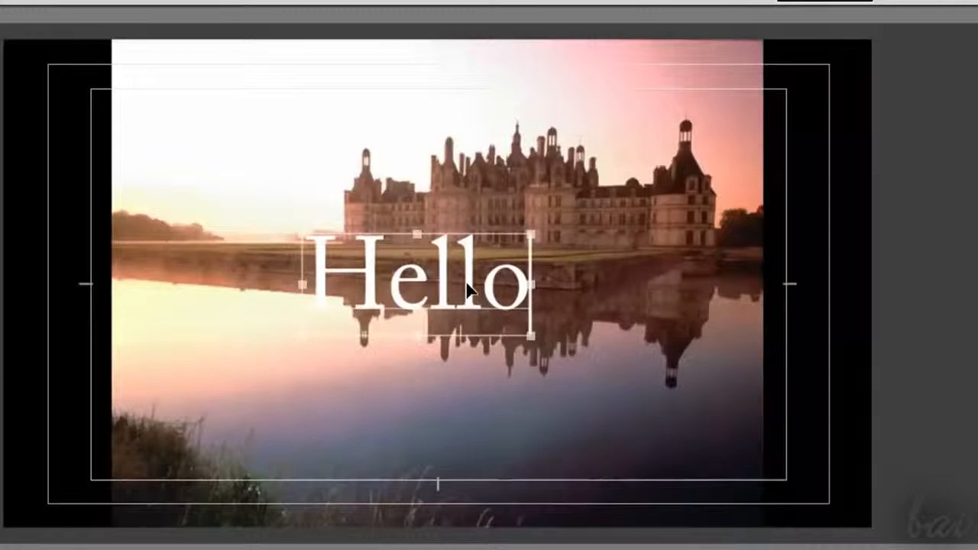
left_click_drag(467, 288, 714, 351)
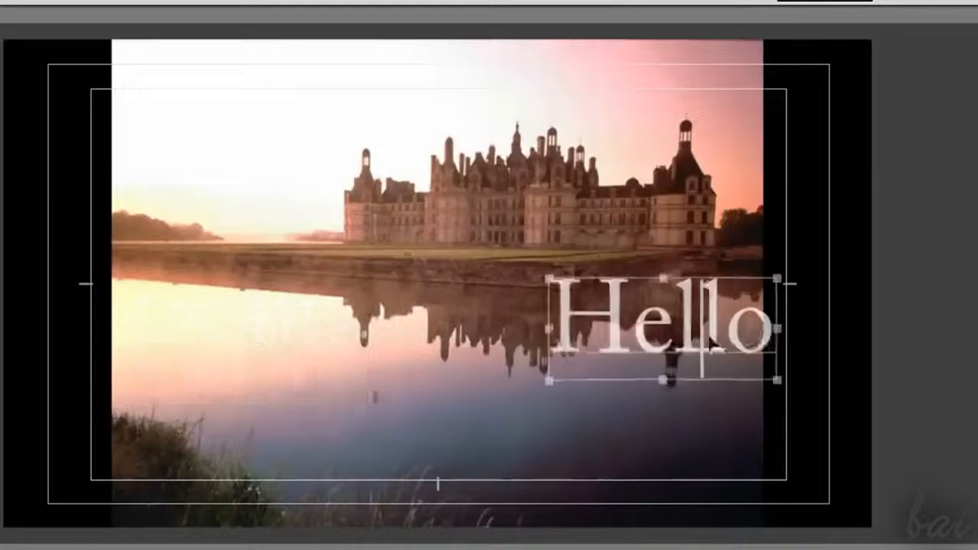
left_click_drag(548, 280, 433, 295)
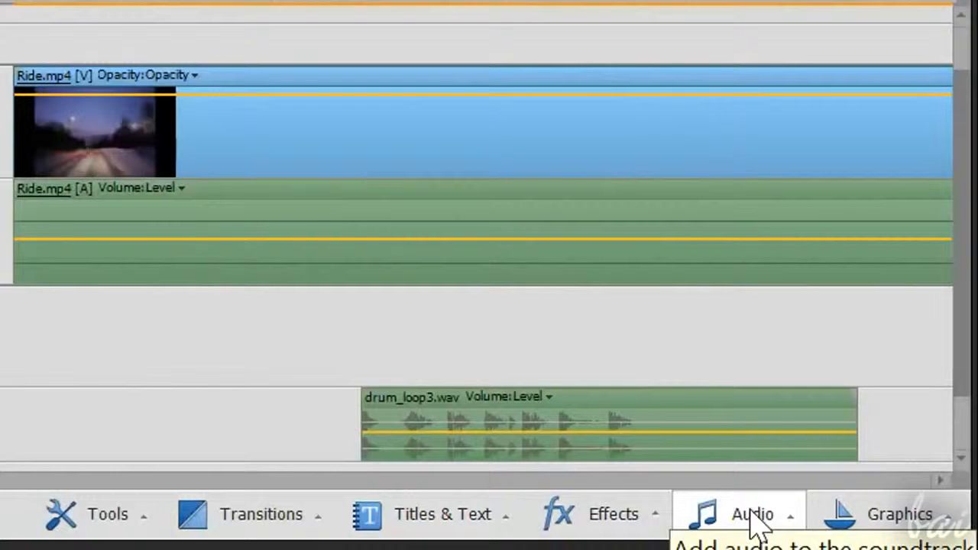
- Browse the audio library's Music Score and Sound Effects categories, and look through the available graphics categories
left_click(752, 512)
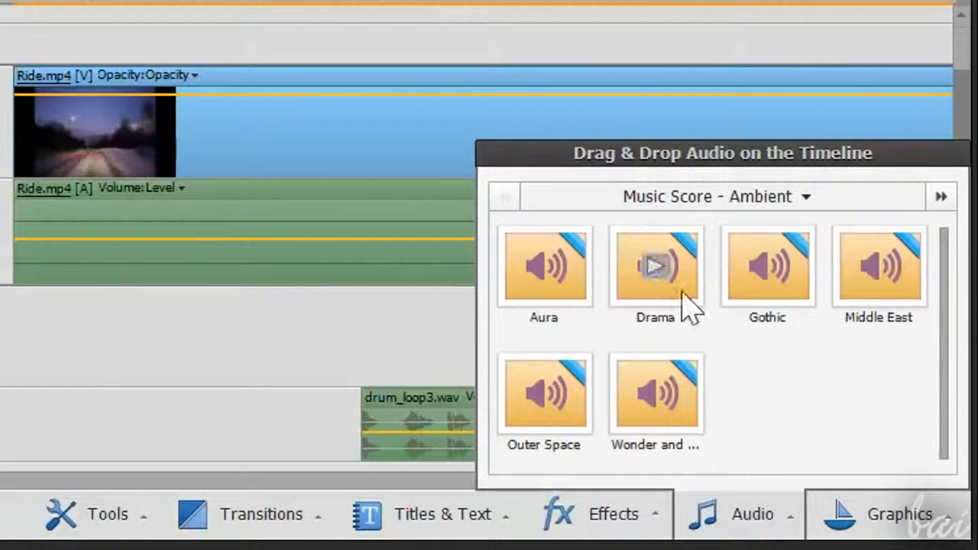
left_click(738, 203)
mouse_move(747, 276)
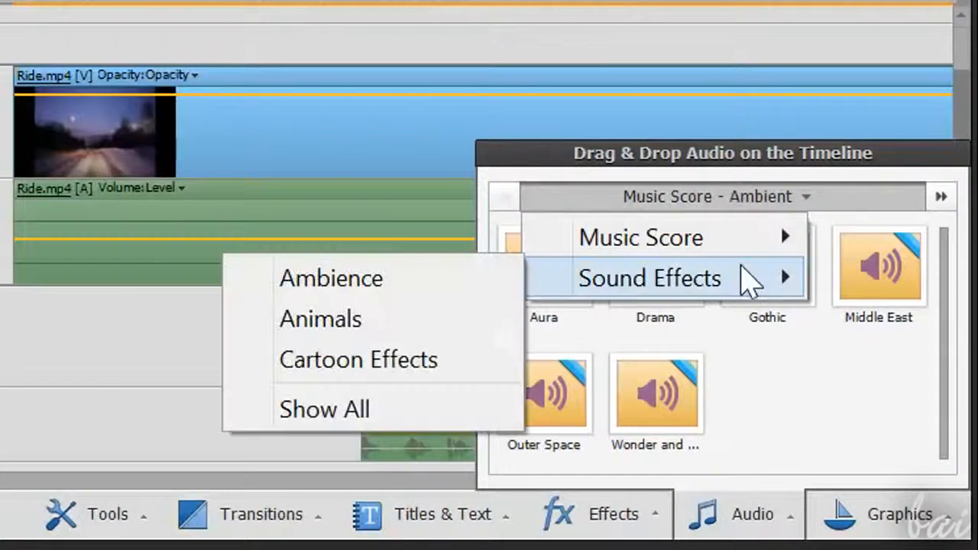
left_click(452, 292)
left_click(871, 525)
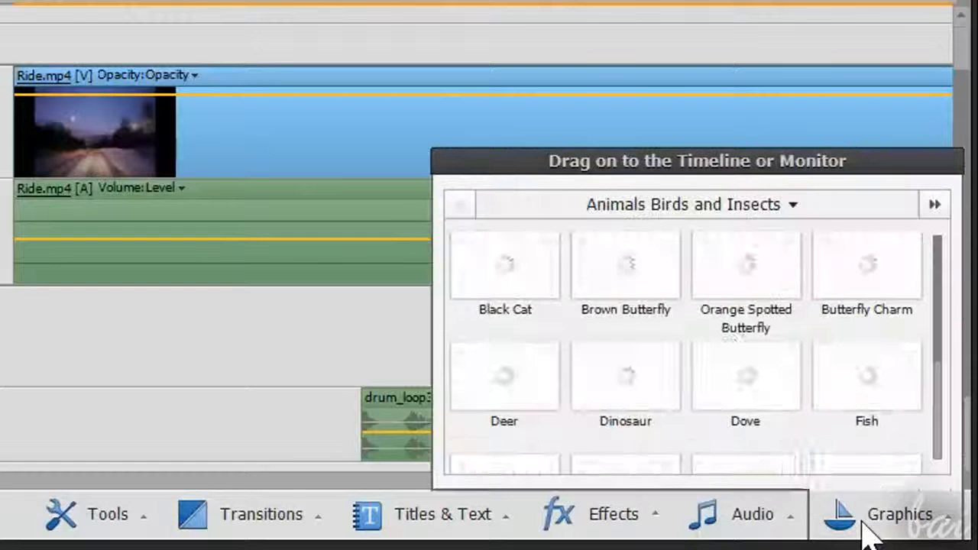
left_click(757, 212)
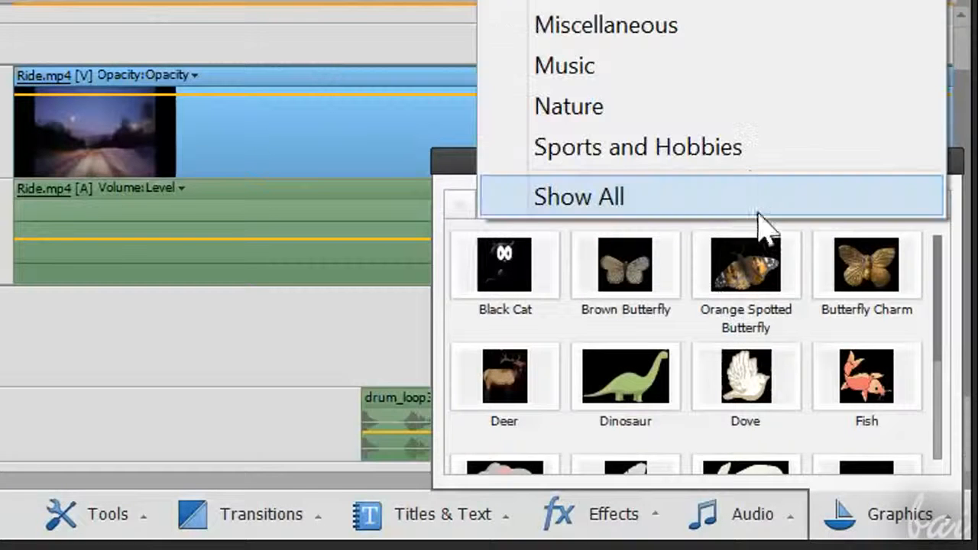
left_click(693, 1)
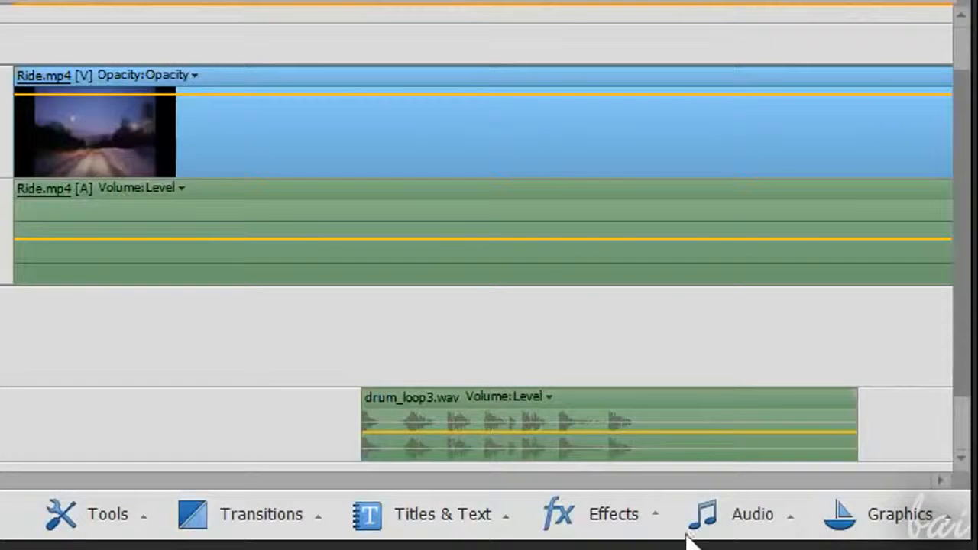
- Look through the list of editing tools, from Adjustments and Audio Mixer to Pan & Zoom and Smart Mix
left_click(137, 523)
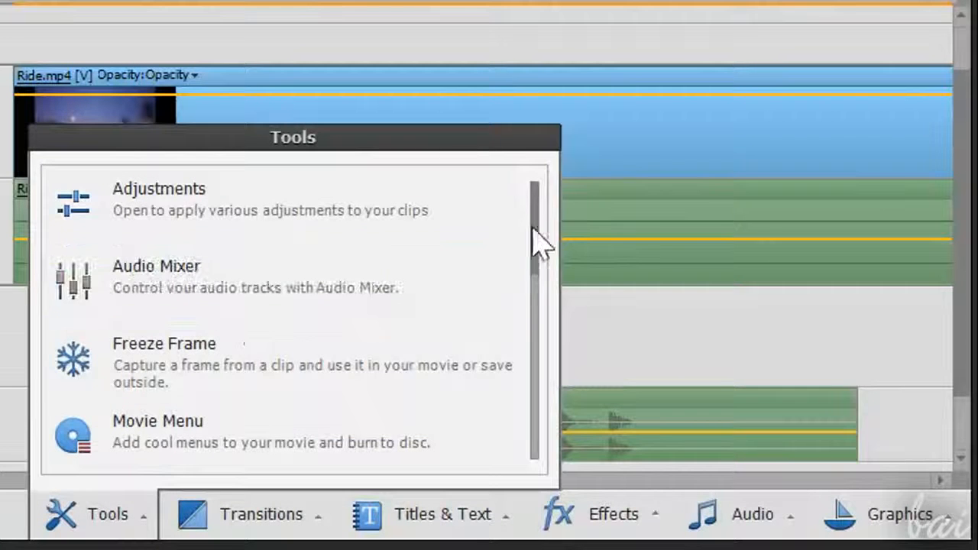
scroll(538, 264, "down", 1)
scroll(540, 290, "down", 5)
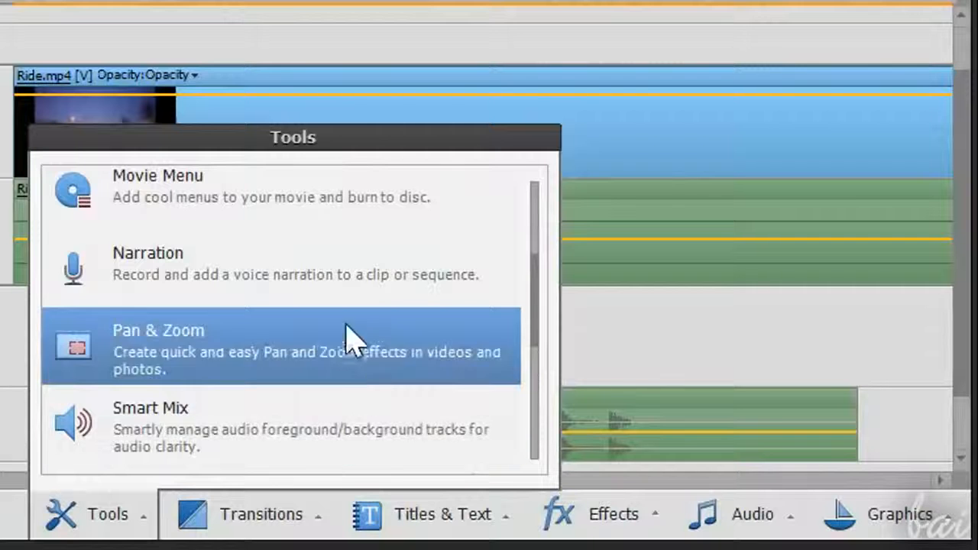
scroll(542, 343, "down", 1)
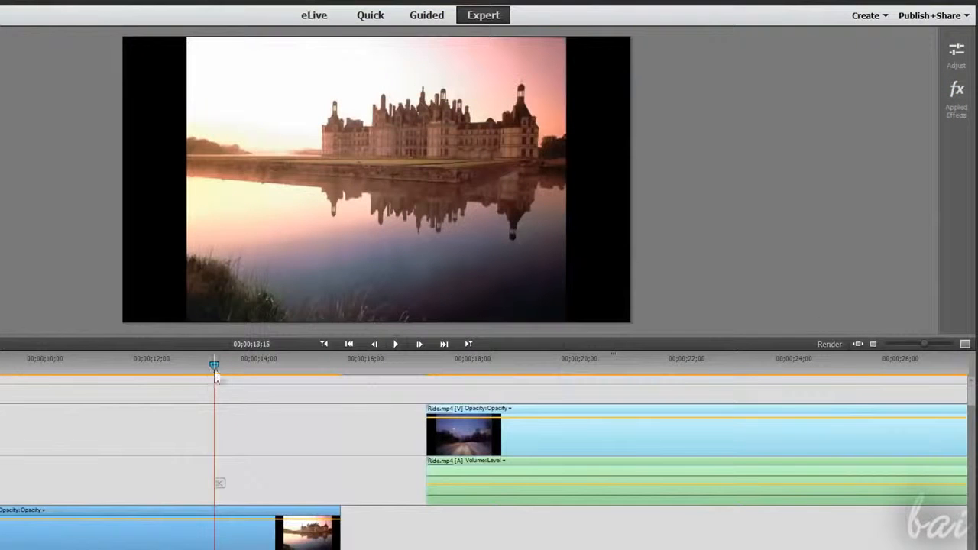
- Move the playhead to 00;00;12;19 and try brightness presets in the Lighting adjustment on the castle clip
left_click_drag(215, 376, 174, 380)
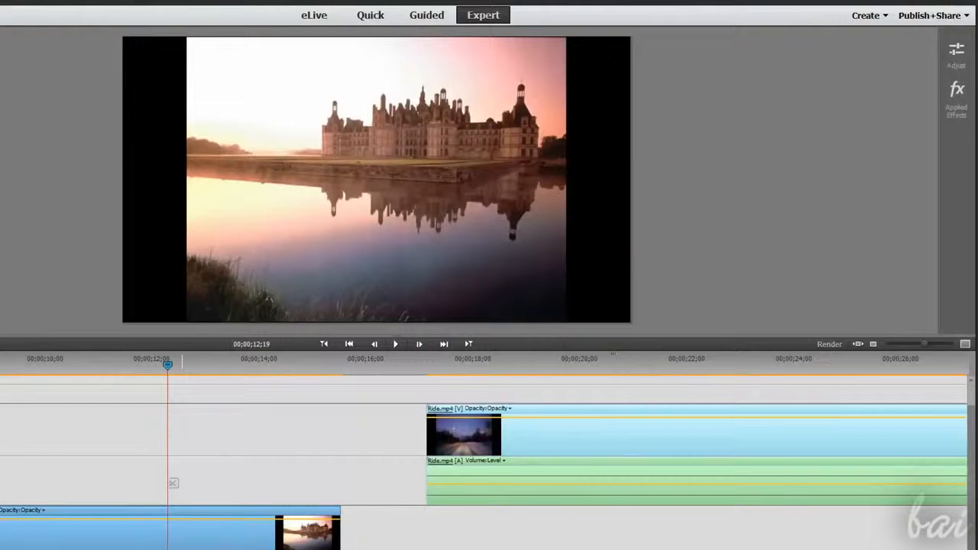
left_click(958, 66)
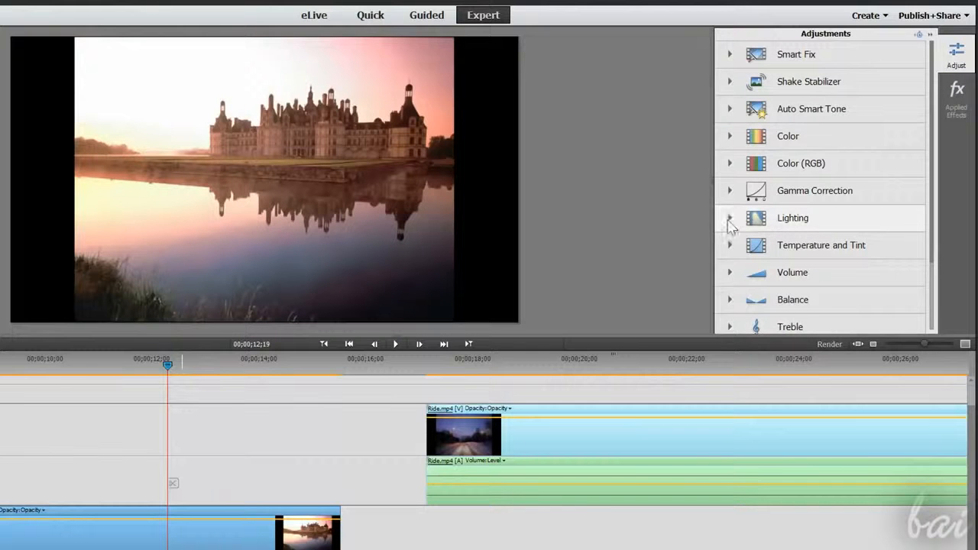
left_click(730, 219)
left_click(818, 182)
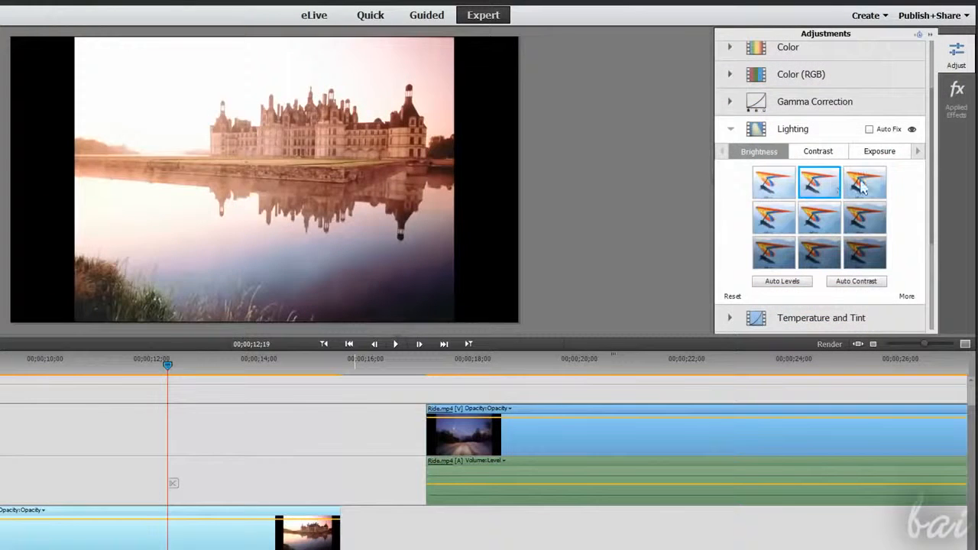
left_click(819, 217)
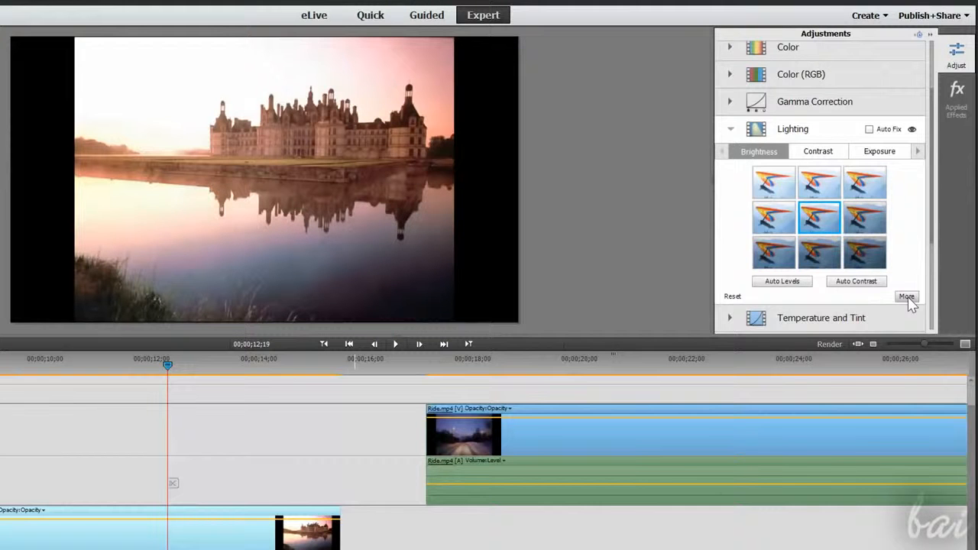
- Set the Lighting brightness of the castle clip to 31 with the detailed sliders, and toggle the adjustment's visibility to compare
left_click(906, 297)
scroll(909, 222, "down", 3)
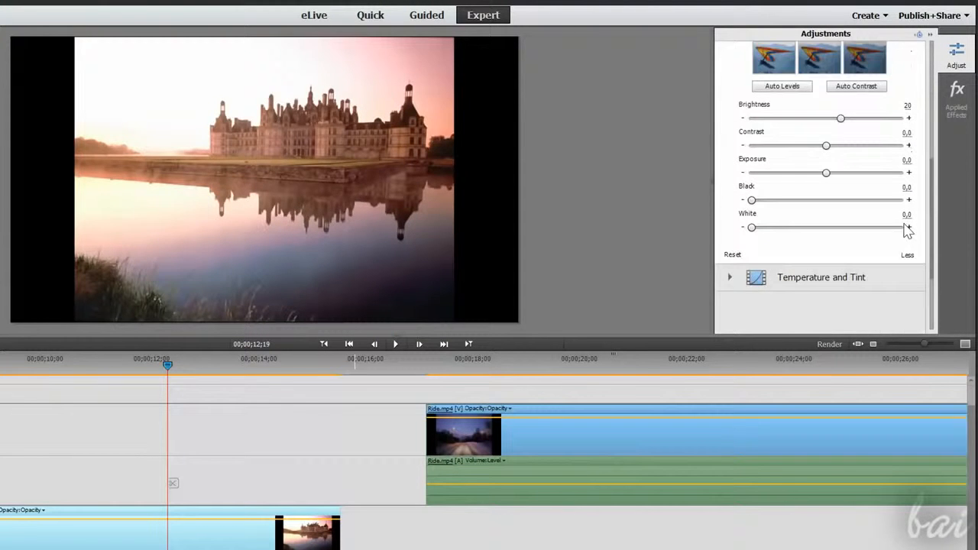
left_click_drag(835, 124, 775, 124)
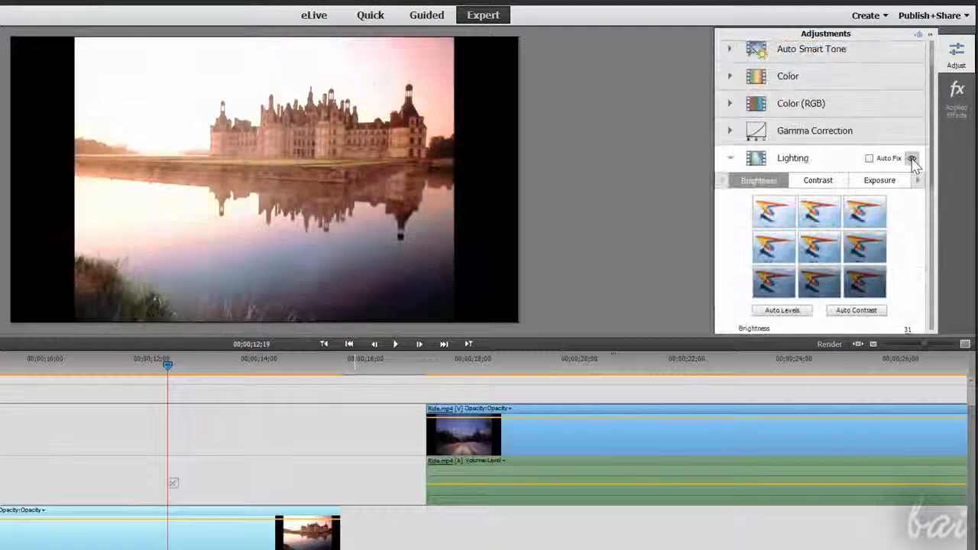
left_click(912, 159)
left_click(911, 159)
left_click(912, 160)
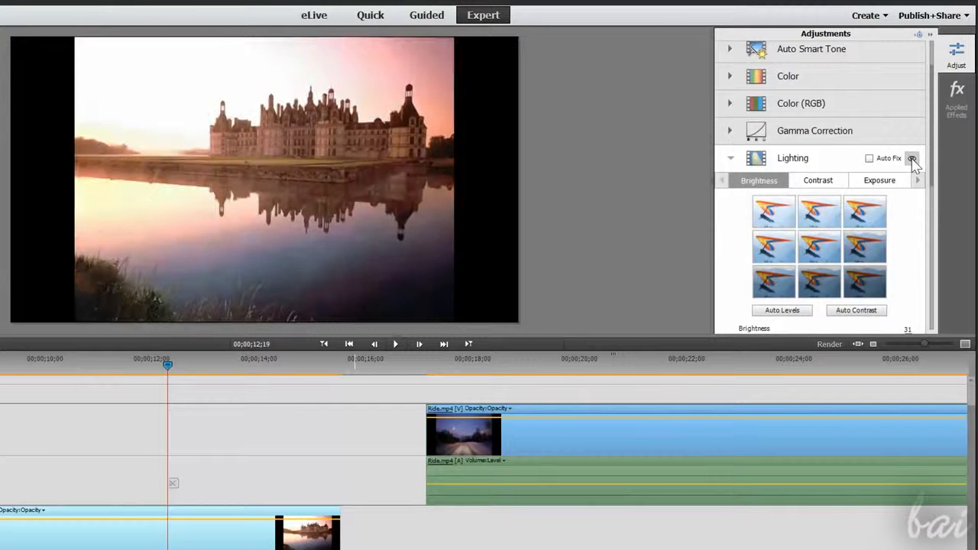
left_click(912, 160)
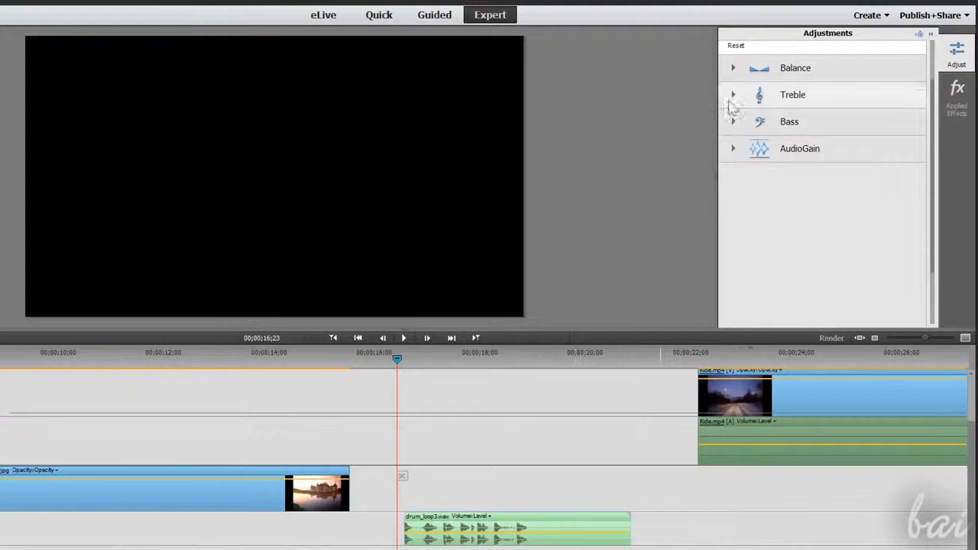
- Examine the Bass adjustment of drum_loop3.wav with playback, and collapse the castle clip's Lighting adjustment
left_click(732, 121)
left_click(405, 338)
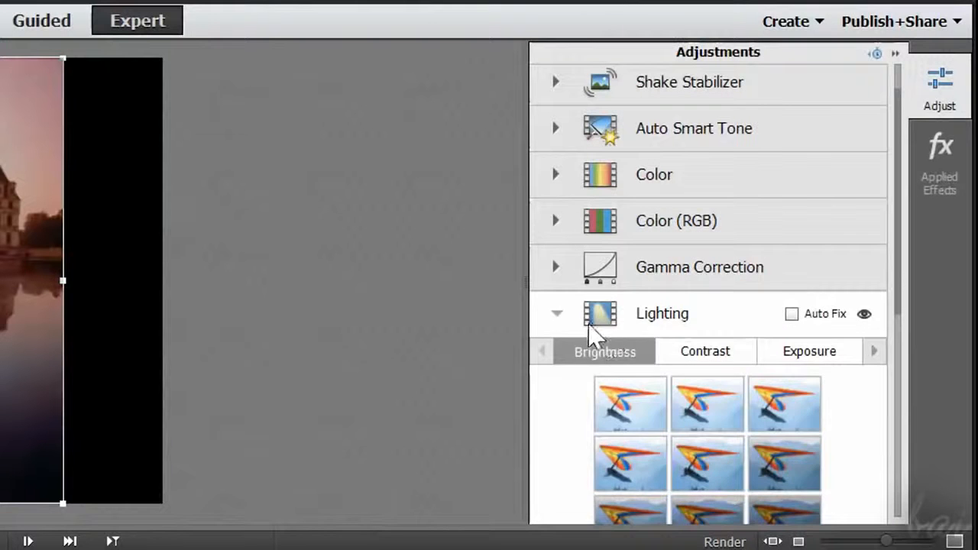
left_click(559, 314)
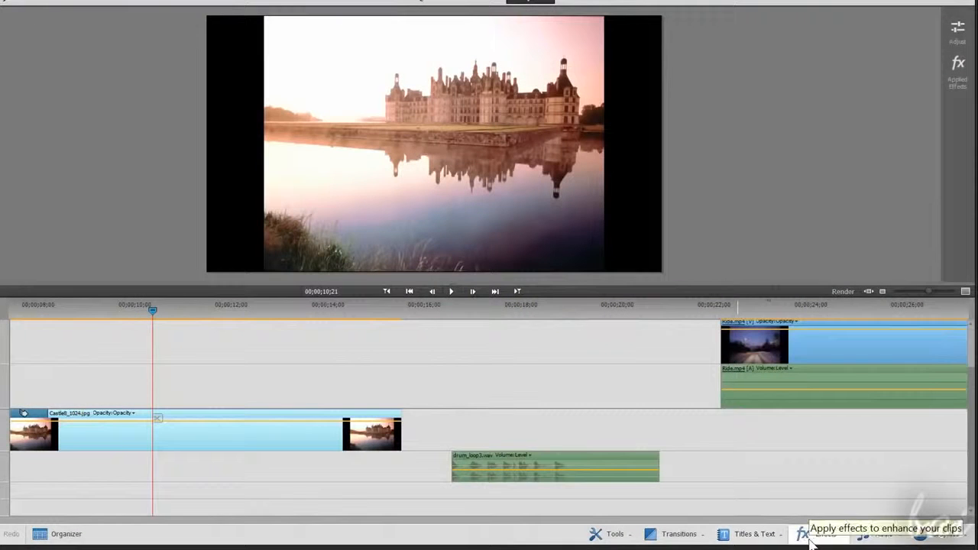
- Apply the Wave Warp distortion to Castle8_1024.jpg with Wave Height 5, Wave Width 30, Direction -257,4° and Wave Speed -38,0, and preview it
left_click(811, 535)
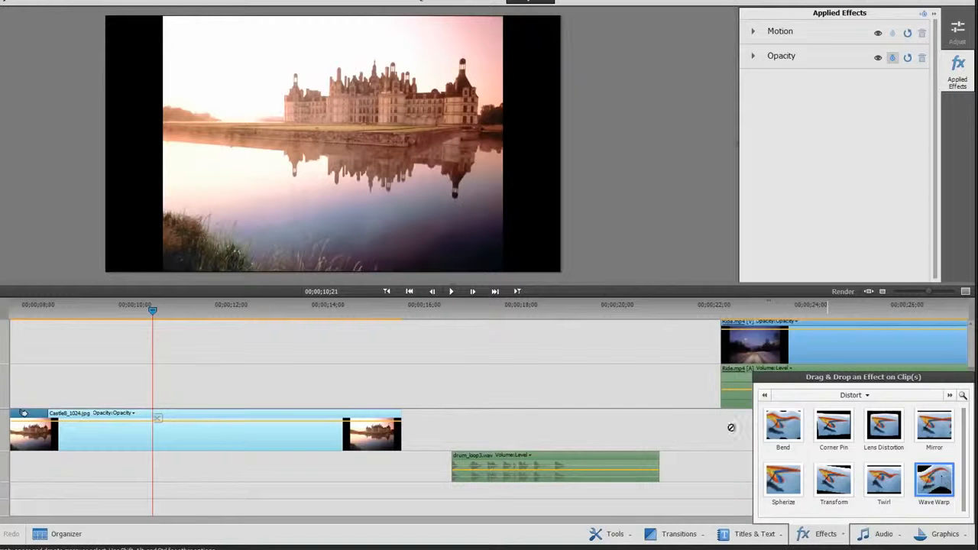
left_click_drag(731, 427, 360, 441)
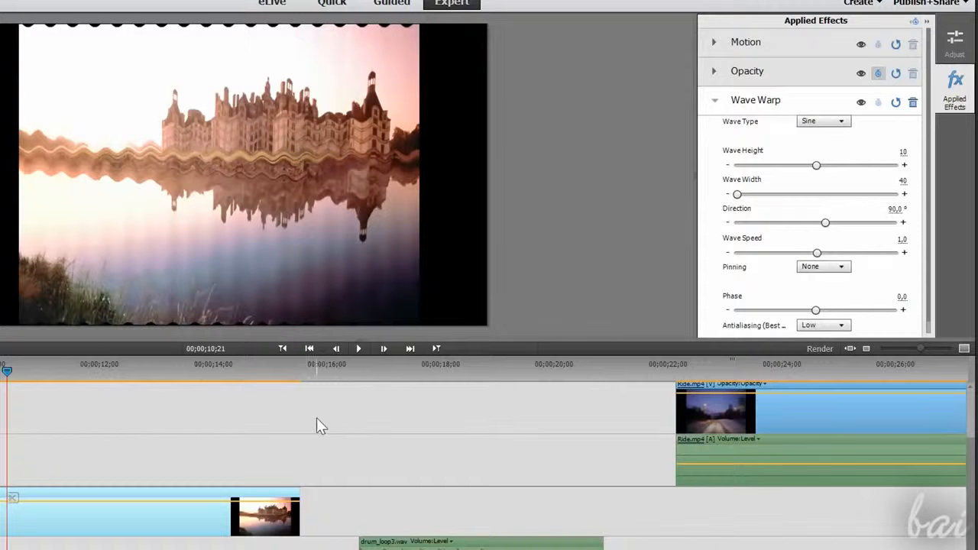
left_click_drag(903, 151, 911, 151)
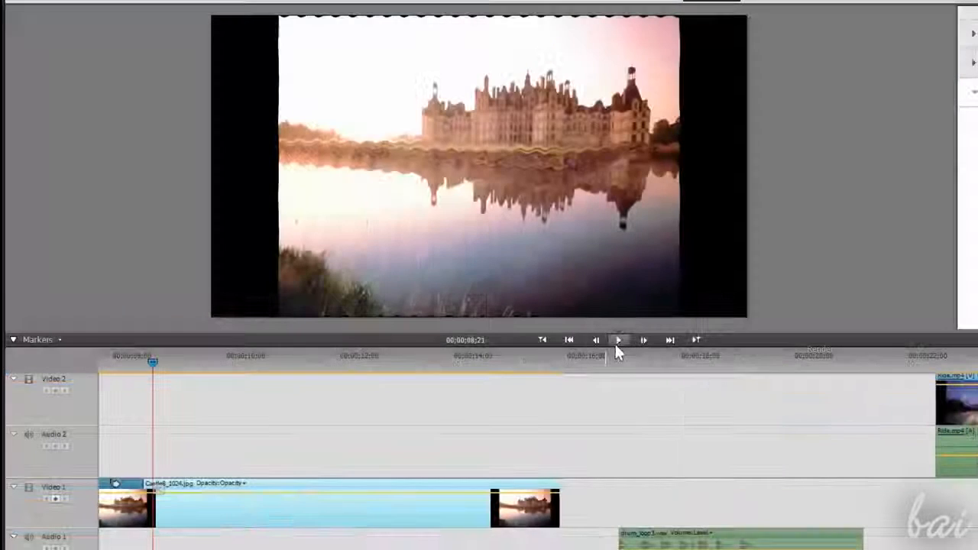
left_click(617, 342)
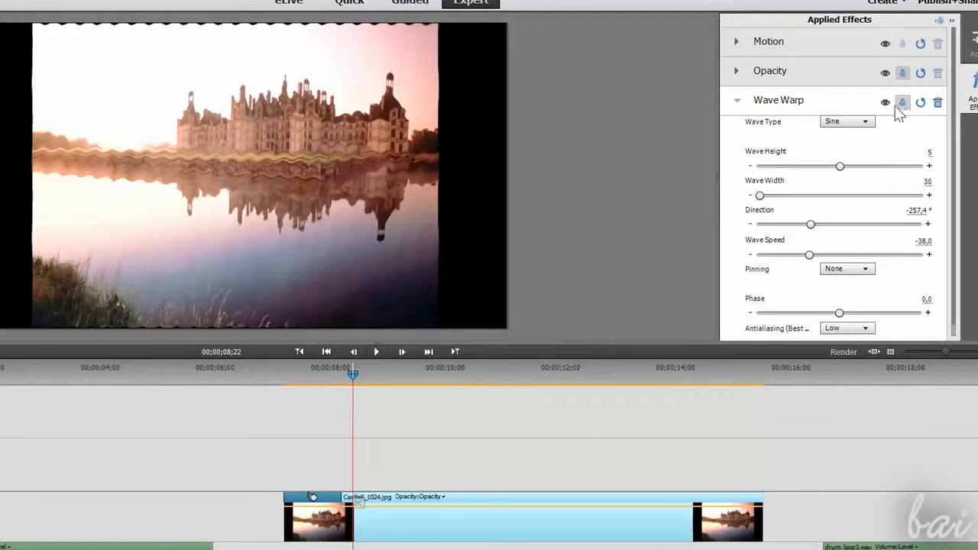
- Compare the castle clip with Wave Warp hidden, try resetting its settings and undo the reset, and delete the effect
left_click(886, 104)
left_click(433, 375)
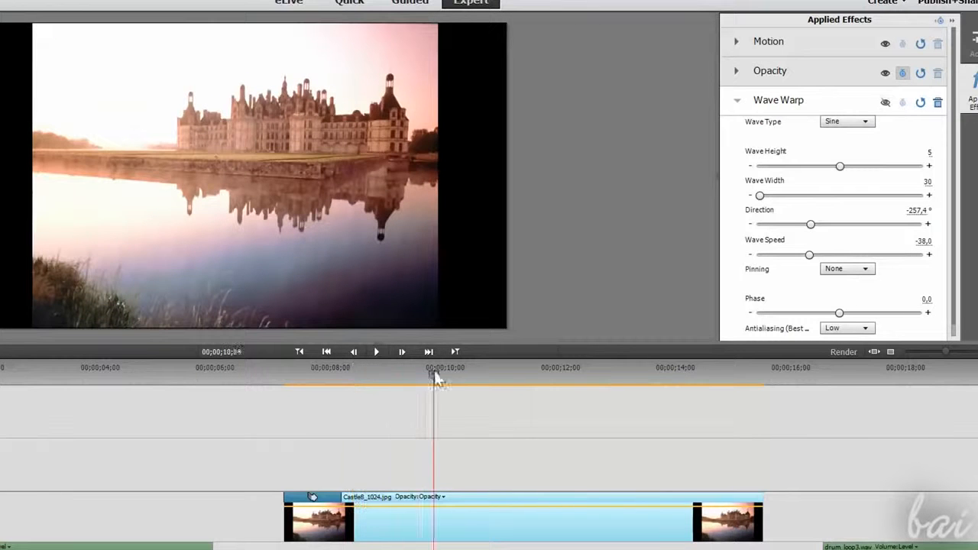
left_click(921, 104)
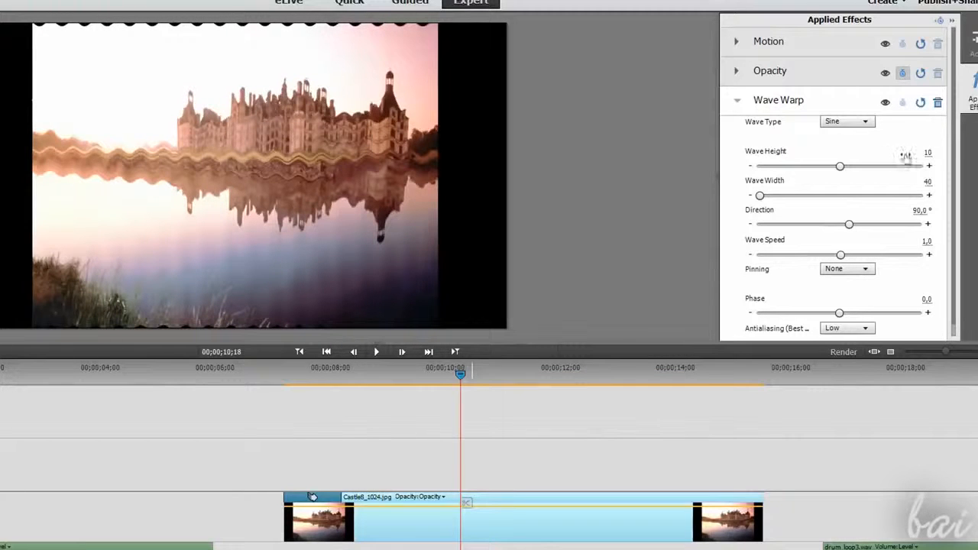
key("ctrl+z")
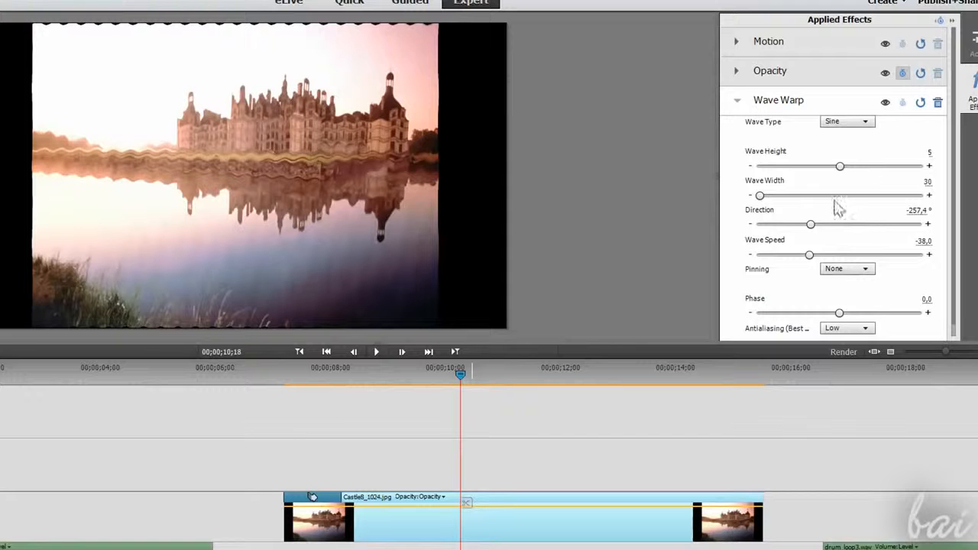
left_click(938, 103)
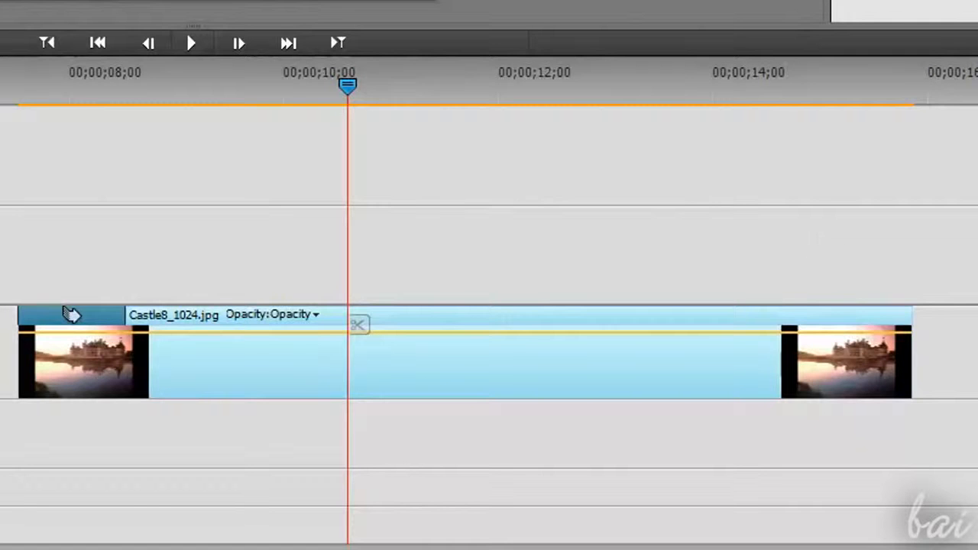
- Increase the height of the castle clip's video track and choose Opacity as the property shown on the clip
left_click_drag(72, 315, 71, 237)
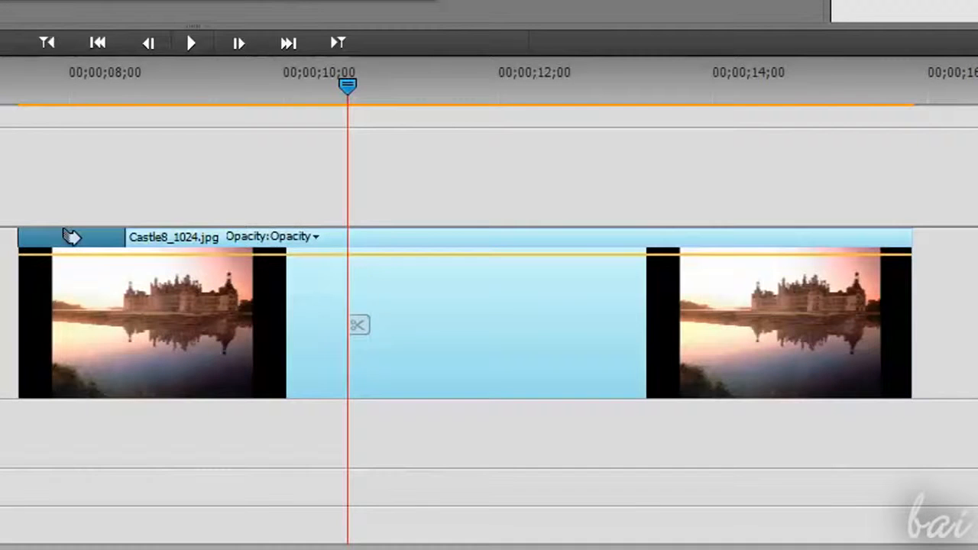
left_click(316, 237)
mouse_move(336, 313)
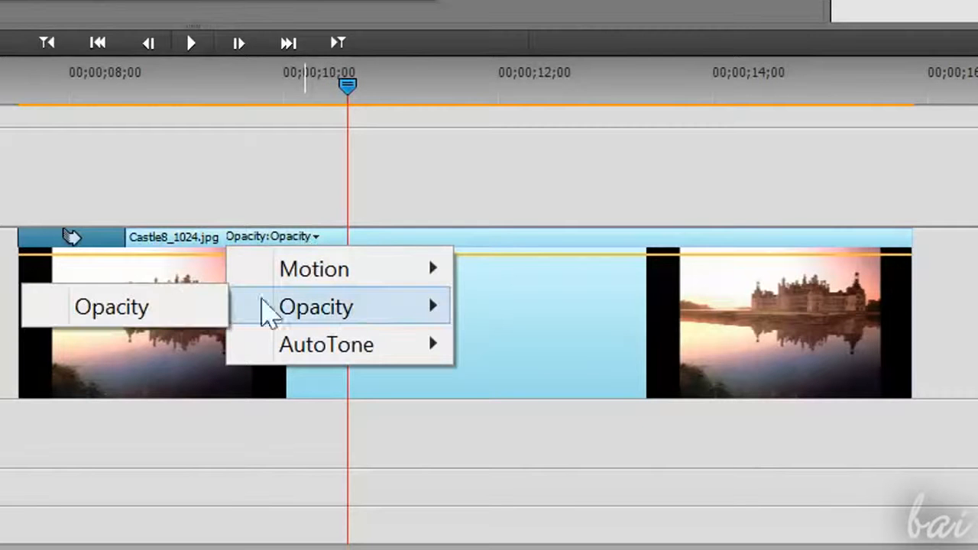
left_click(172, 319)
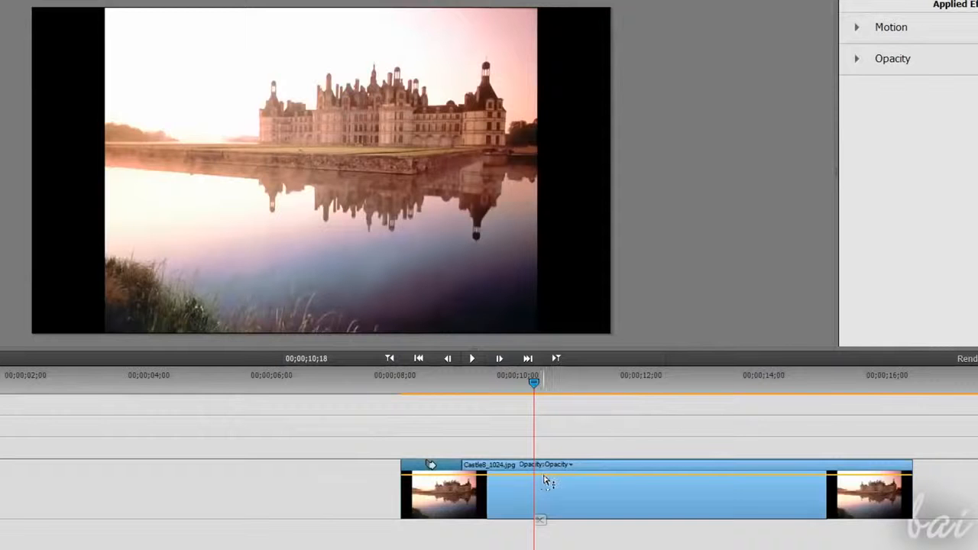
- Lower the castle clip's overall opacity with its timeline line, and review the properties that the line can control
left_click_drag(545, 477, 565, 502)
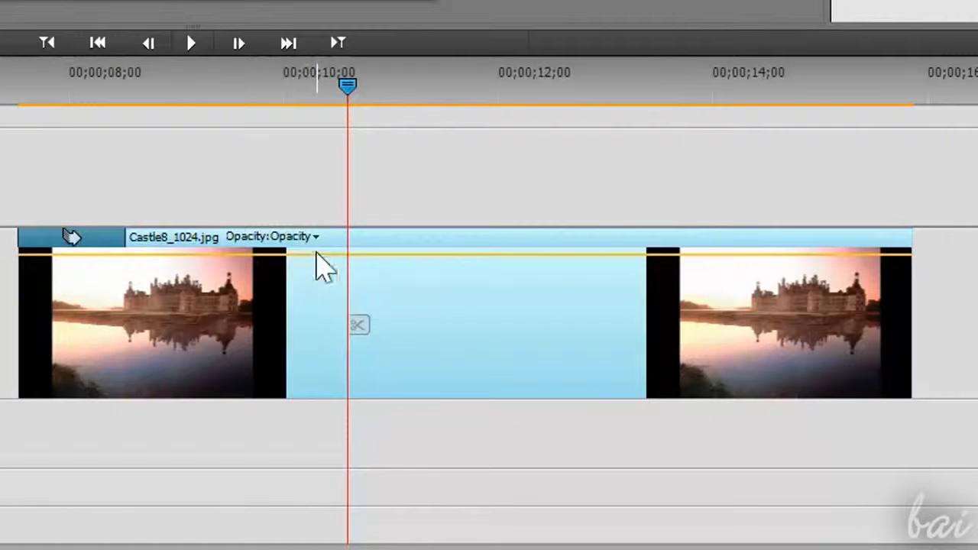
left_click(315, 236)
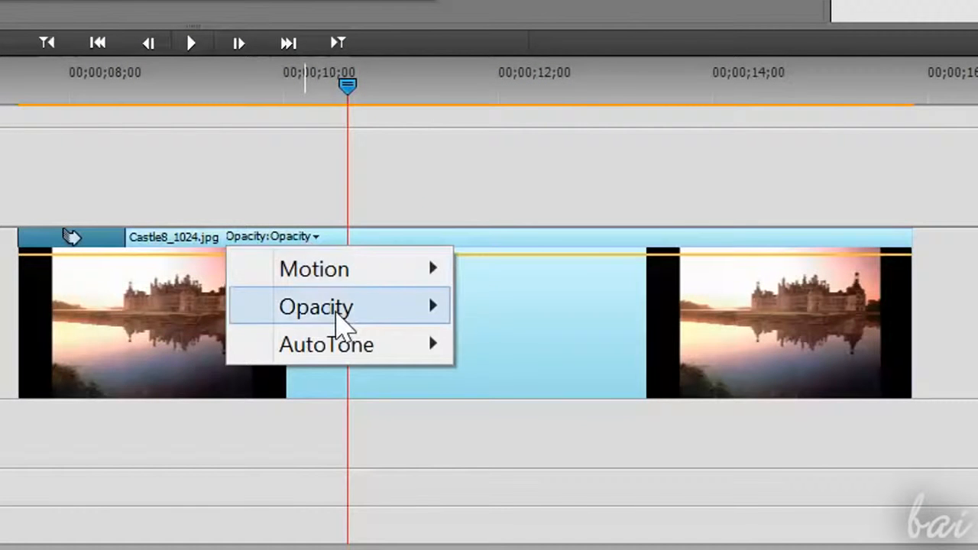
mouse_move(343, 322)
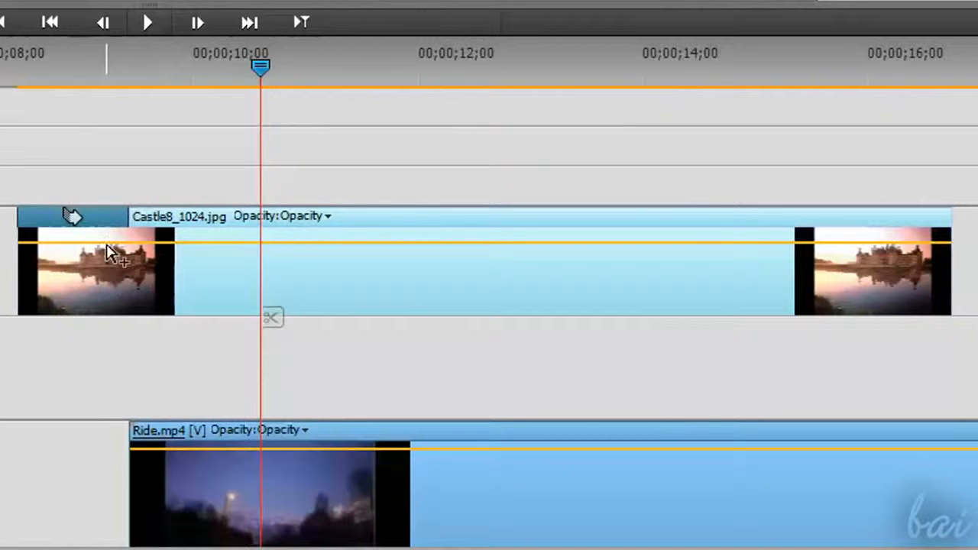
- Add three opacity keyframes to Castle8_1024.jpg, the first at 00;00;09;04, and lower the middle one to form a dip near 00;00;10;00
left_click(100, 243, "ctrl")
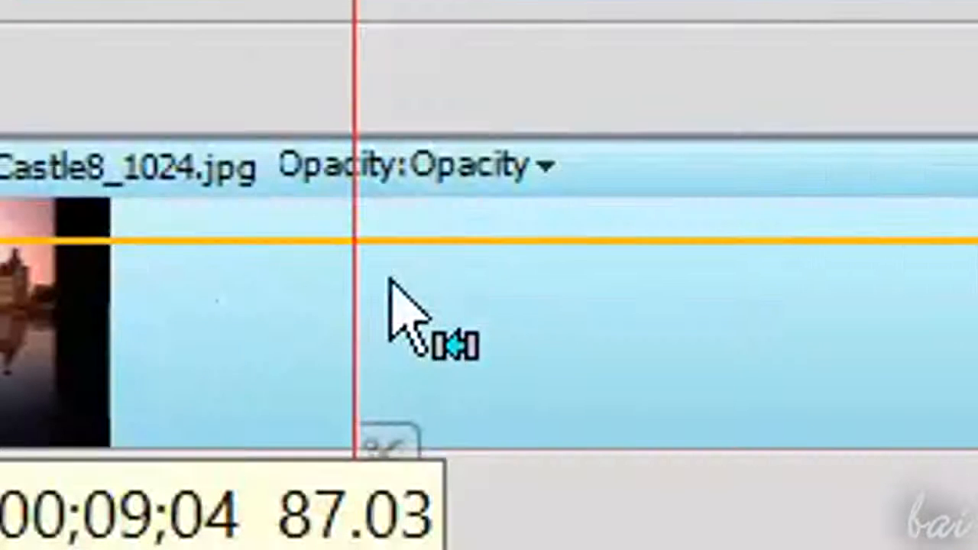
left_click(505, 243, "ctrl")
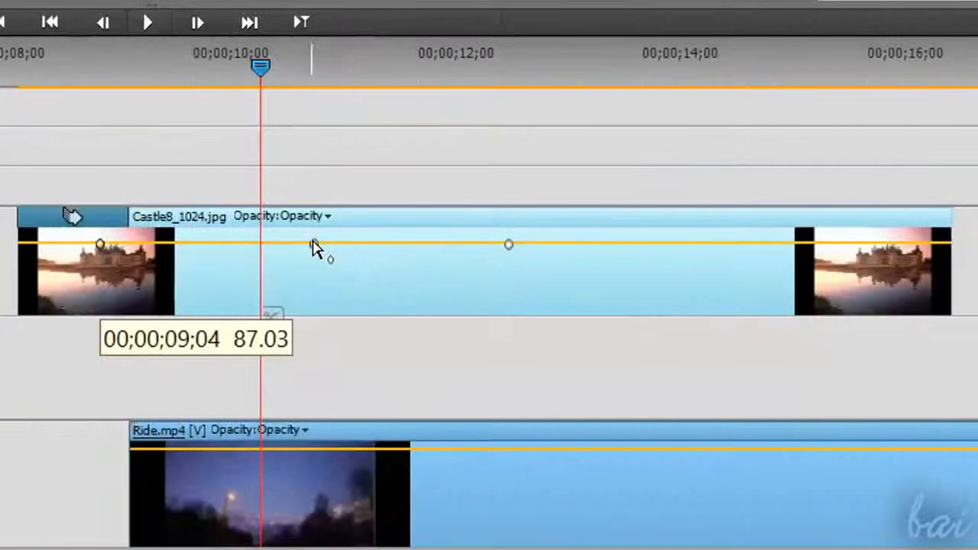
left_click_drag(505, 246, 495, 273)
left_click_drag(306, 254, 208, 303)
left_click_drag(508, 244, 477, 241)
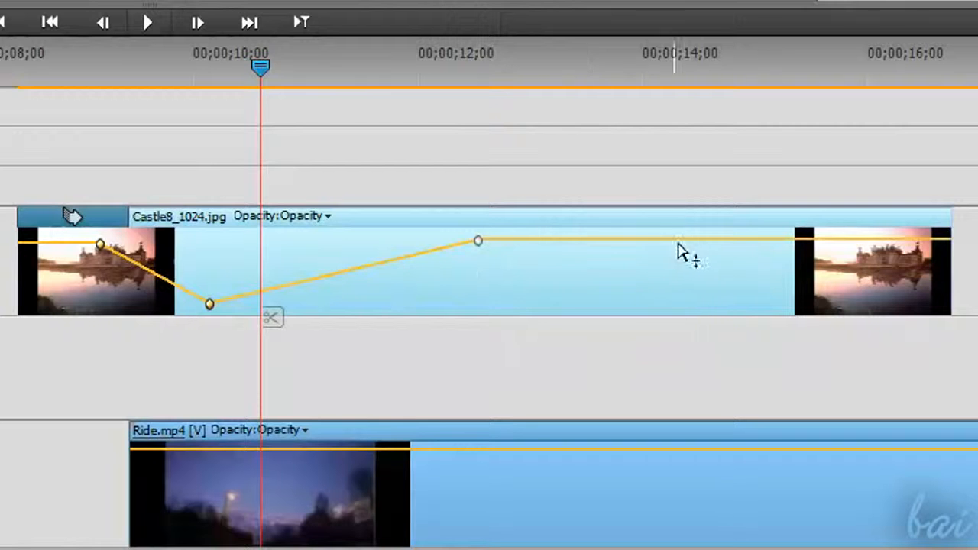
- Add a fourth opacity keyframe to Castle8_1024.jpg just past 00;00;14;00, lower it to near the clip's base, and preview the fade
left_click(699, 242, "ctrl")
left_click_drag(701, 245, 699, 303)
left_click(148, 22)
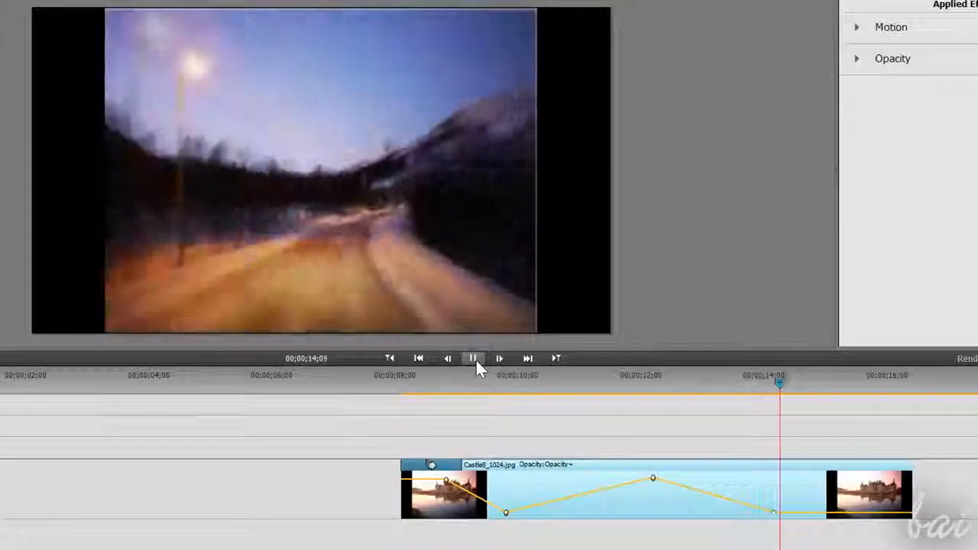
left_click(473, 358)
- Reshape the opacity curve at the third keyframe with Bezier interpolation and its outgoing handle, and delete that keyframe
right_click(652, 478)
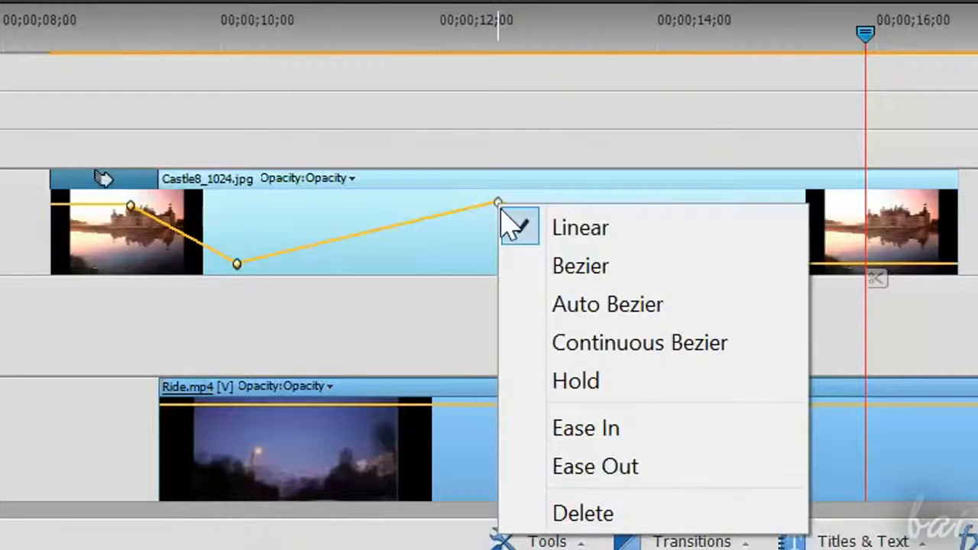
left_click(572, 275)
left_click_drag(533, 202, 604, 197)
right_click(500, 203)
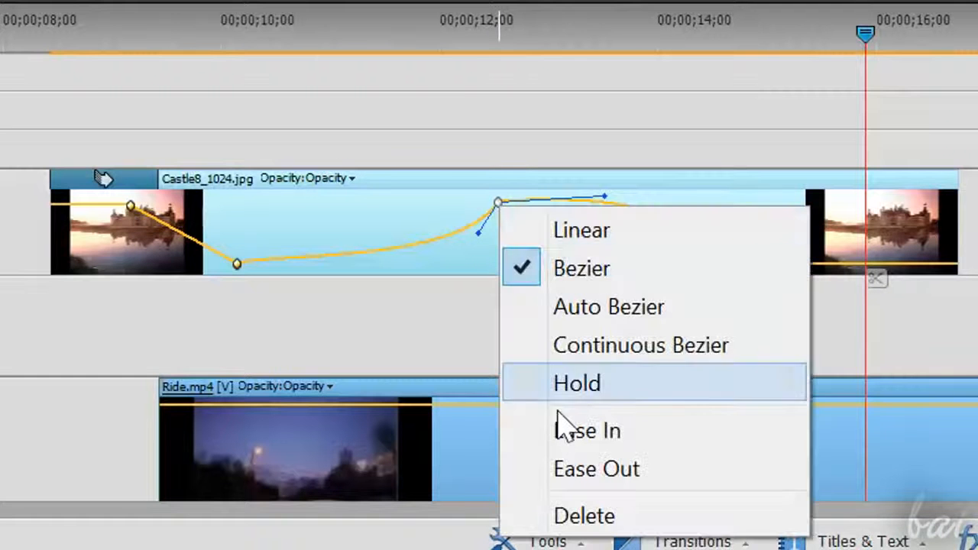
left_click(602, 516)
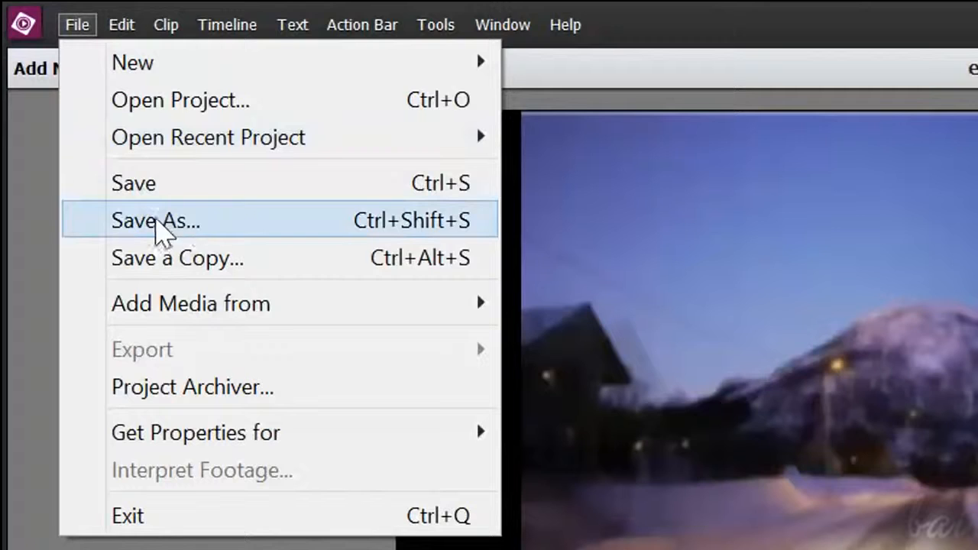
- Start saving the project as a separate file, and open the settings for publishing the video to a computer
left_click(185, 226)
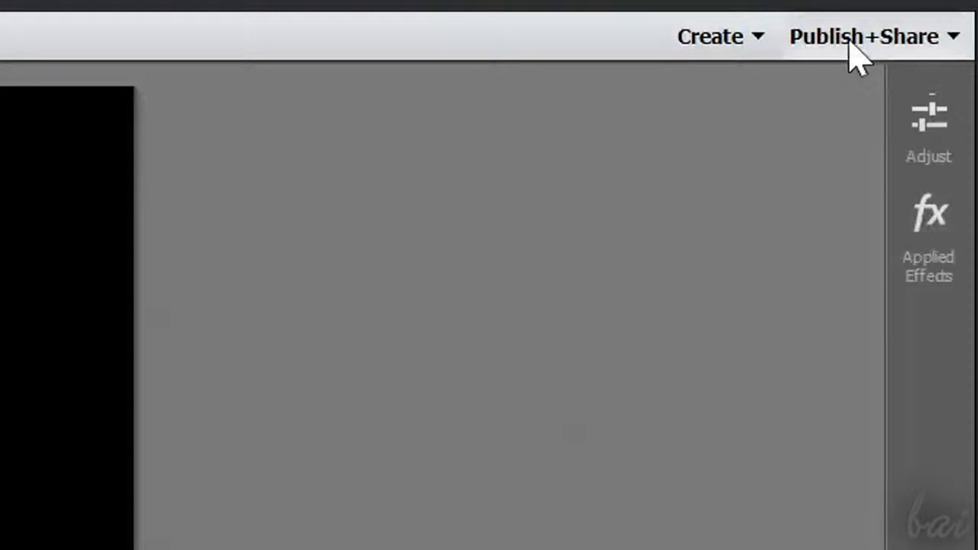
left_click(848, 40)
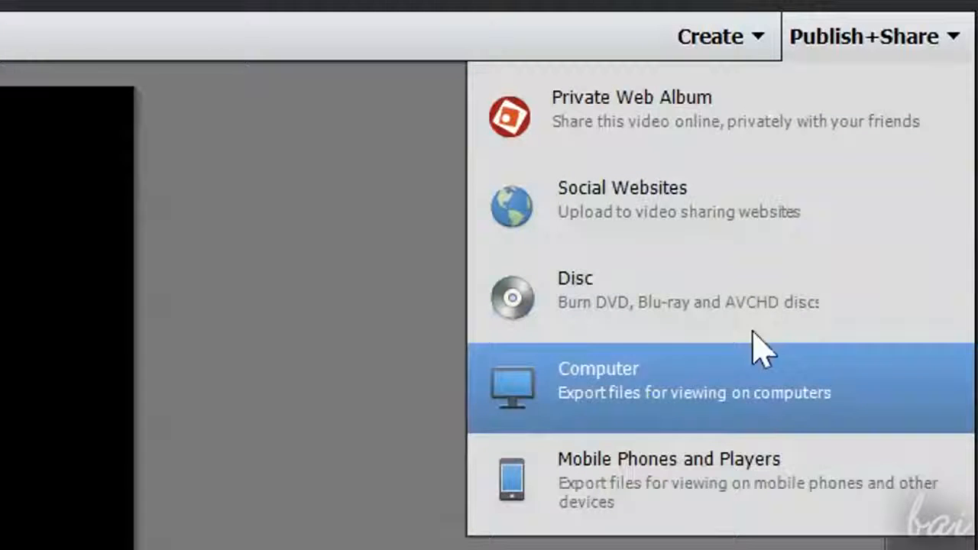
left_click(718, 377)
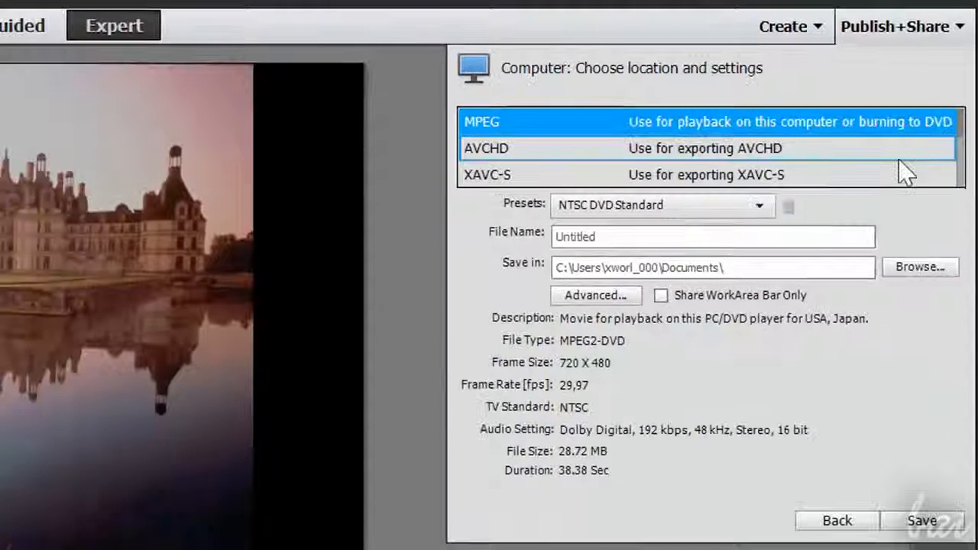
- Compare the AVCHD and XAVC-S export formats and look through the presets available for XAVC-S
left_click(869, 154)
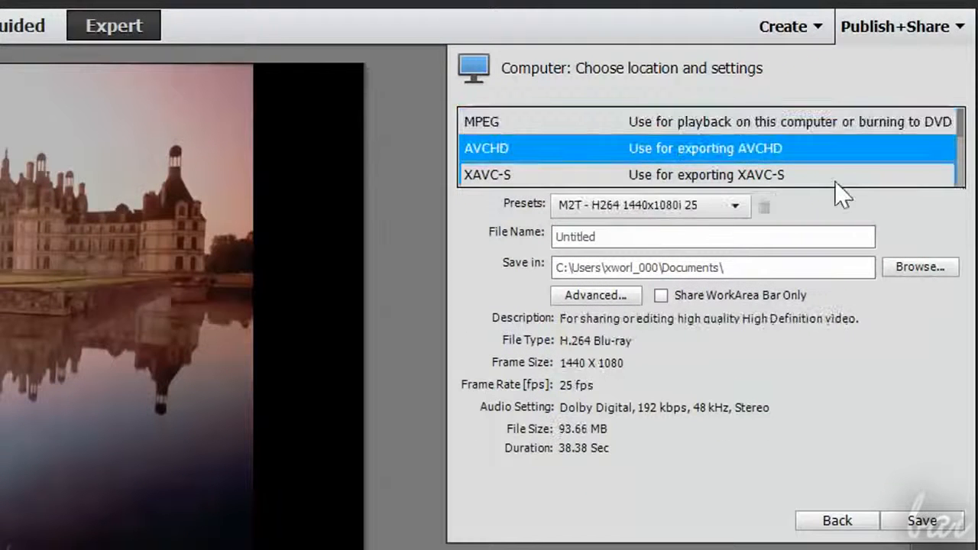
left_click(832, 175)
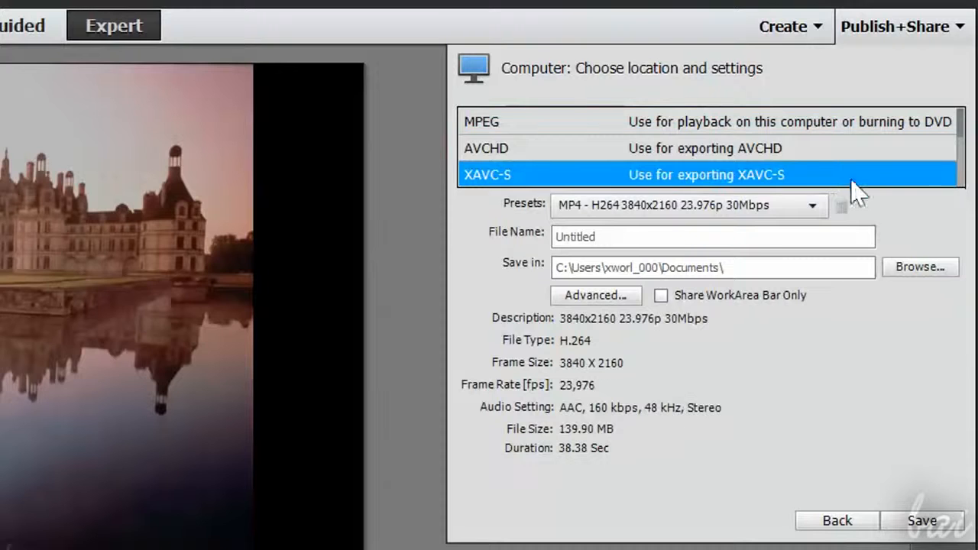
left_click(818, 205)
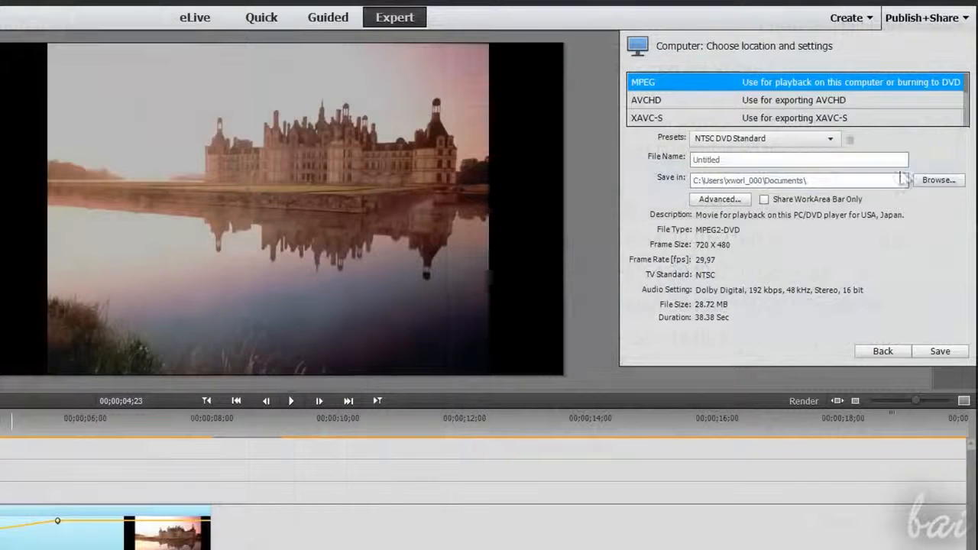
- Check the save location and advanced settings, and export the video as MPEG with the NTSC DVD Standard preset under the name Untitled
left_click(942, 180)
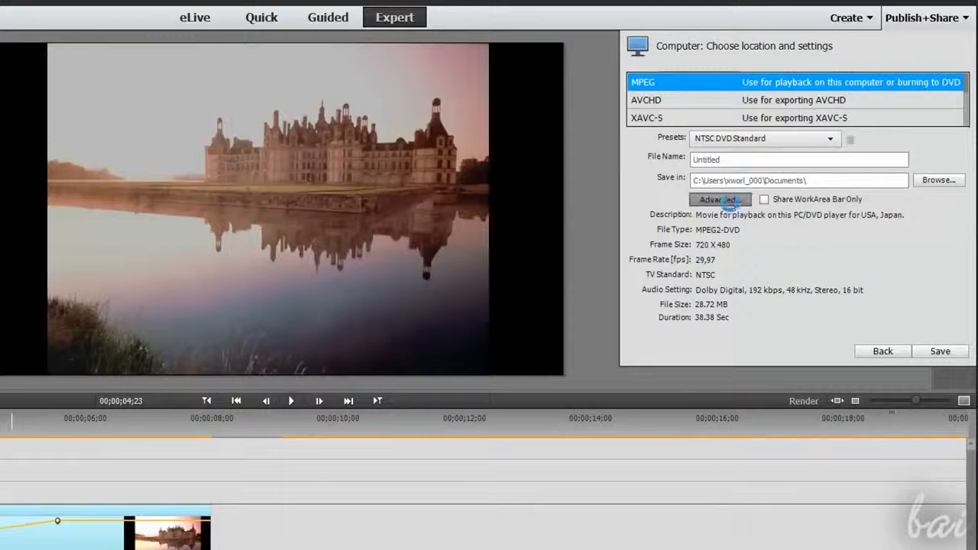
left_click(719, 199)
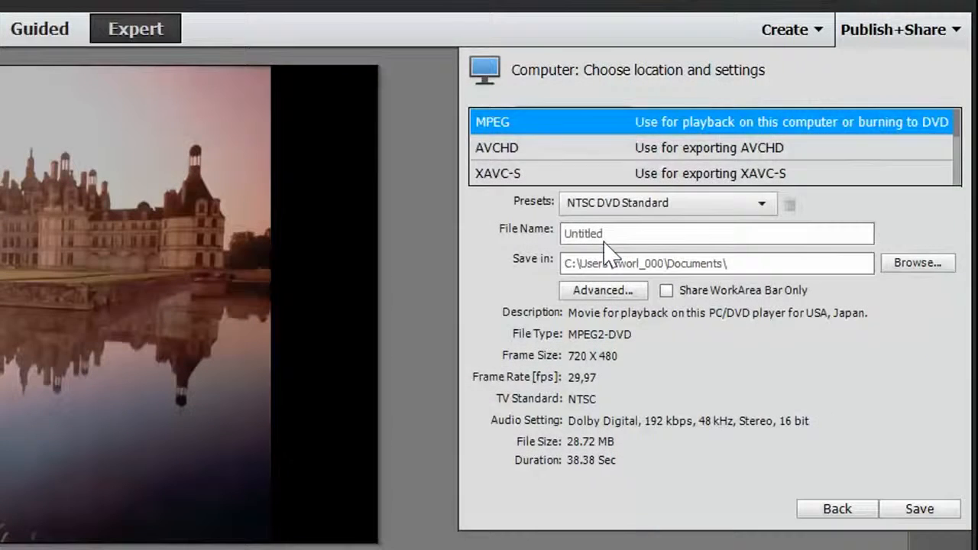
left_click(919, 508)
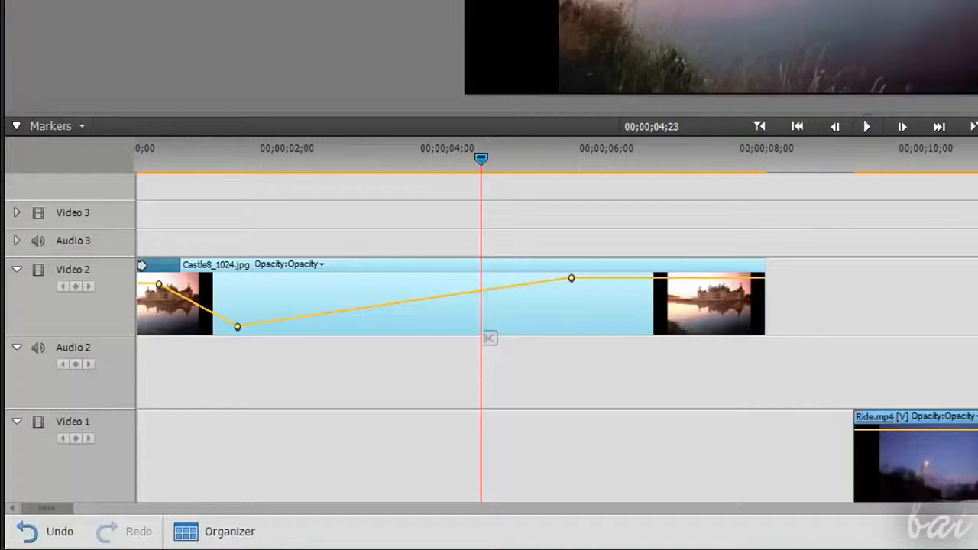
- Shorten the timeline's work area so it ends exactly where the Castle8_1024.jpg clip on Video 2 ends
key("minus")
key("minus")
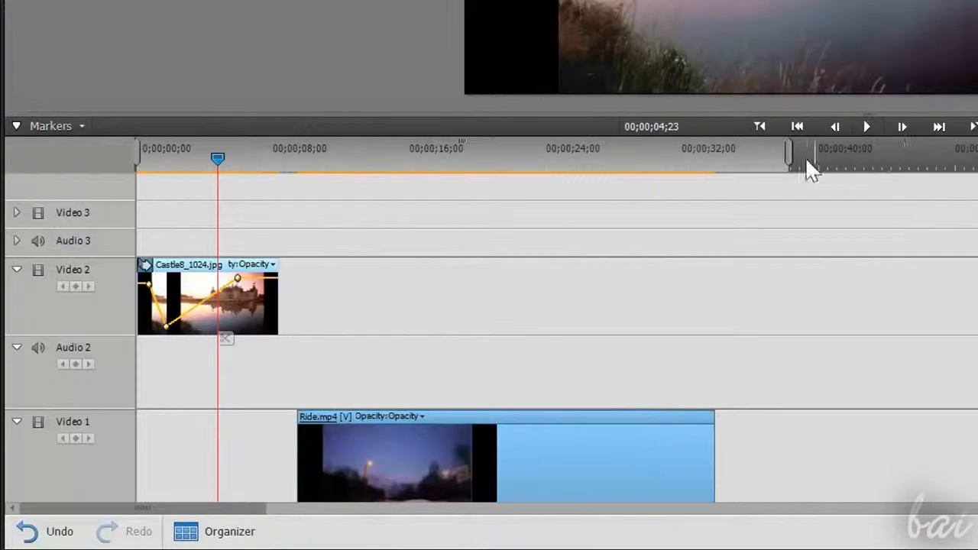
left_click_drag(788, 153, 280, 170)
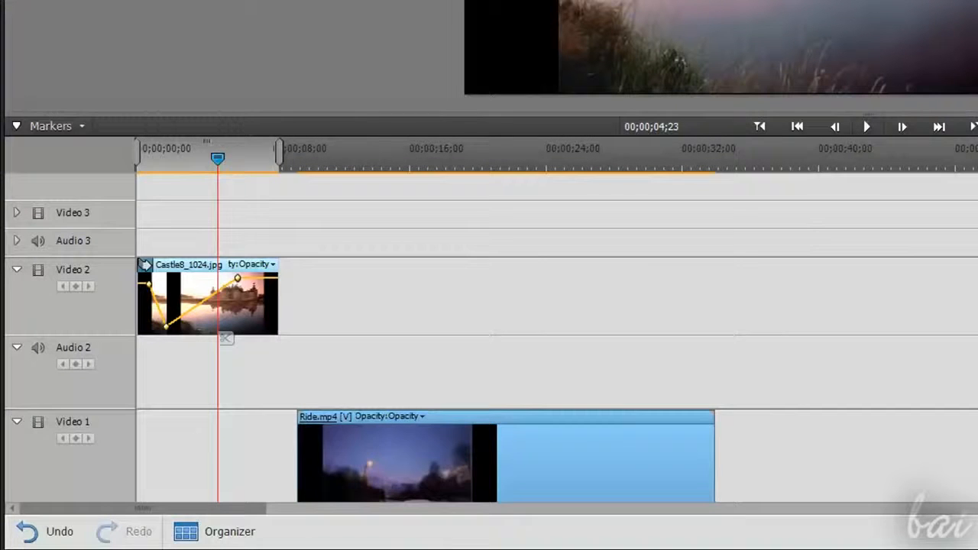
key("equal")
key("equal")
key("equal")
key("minus")
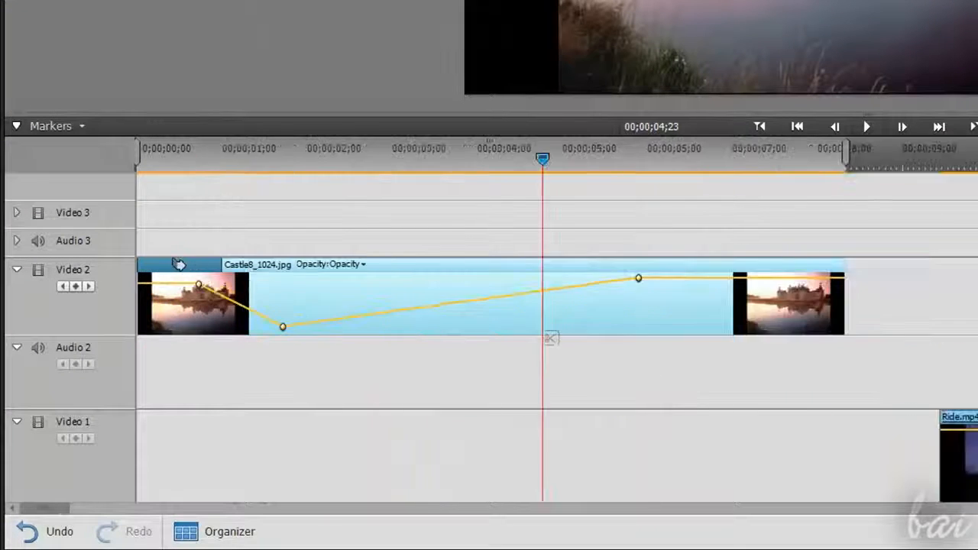